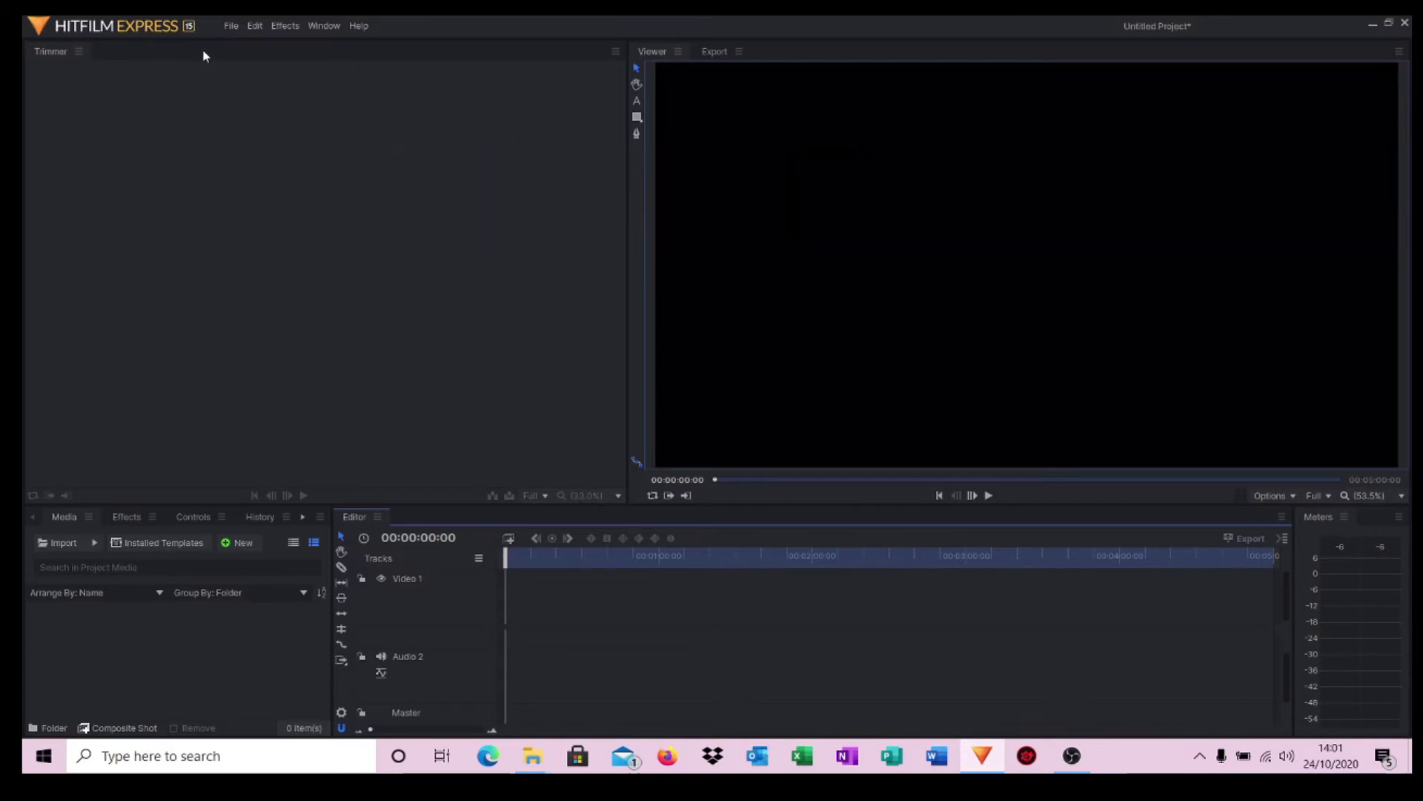
Import video.mp4 and place the camper-van clip, with its audio, at the timeline's start.
left_click(60, 545)
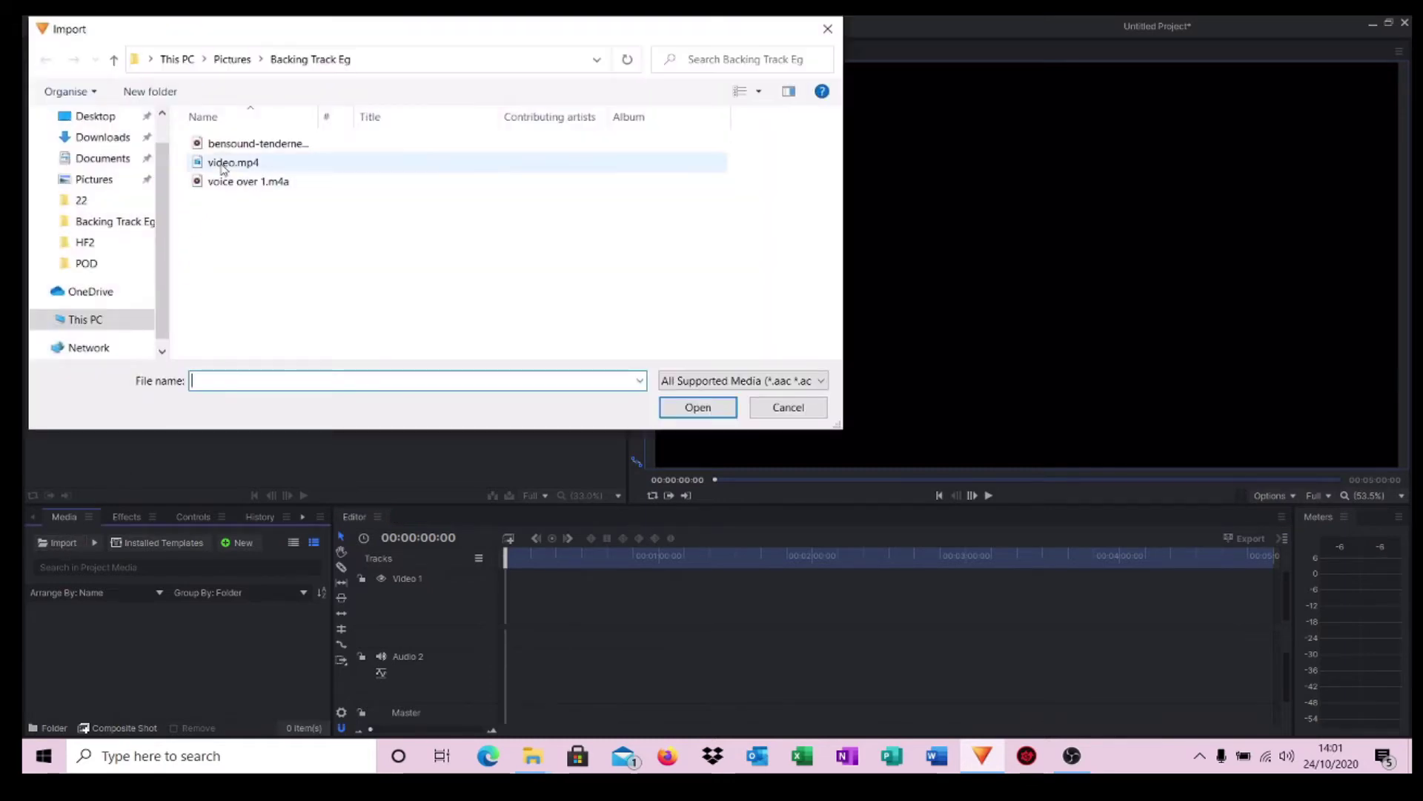
left_click(223, 164)
left_click(704, 414)
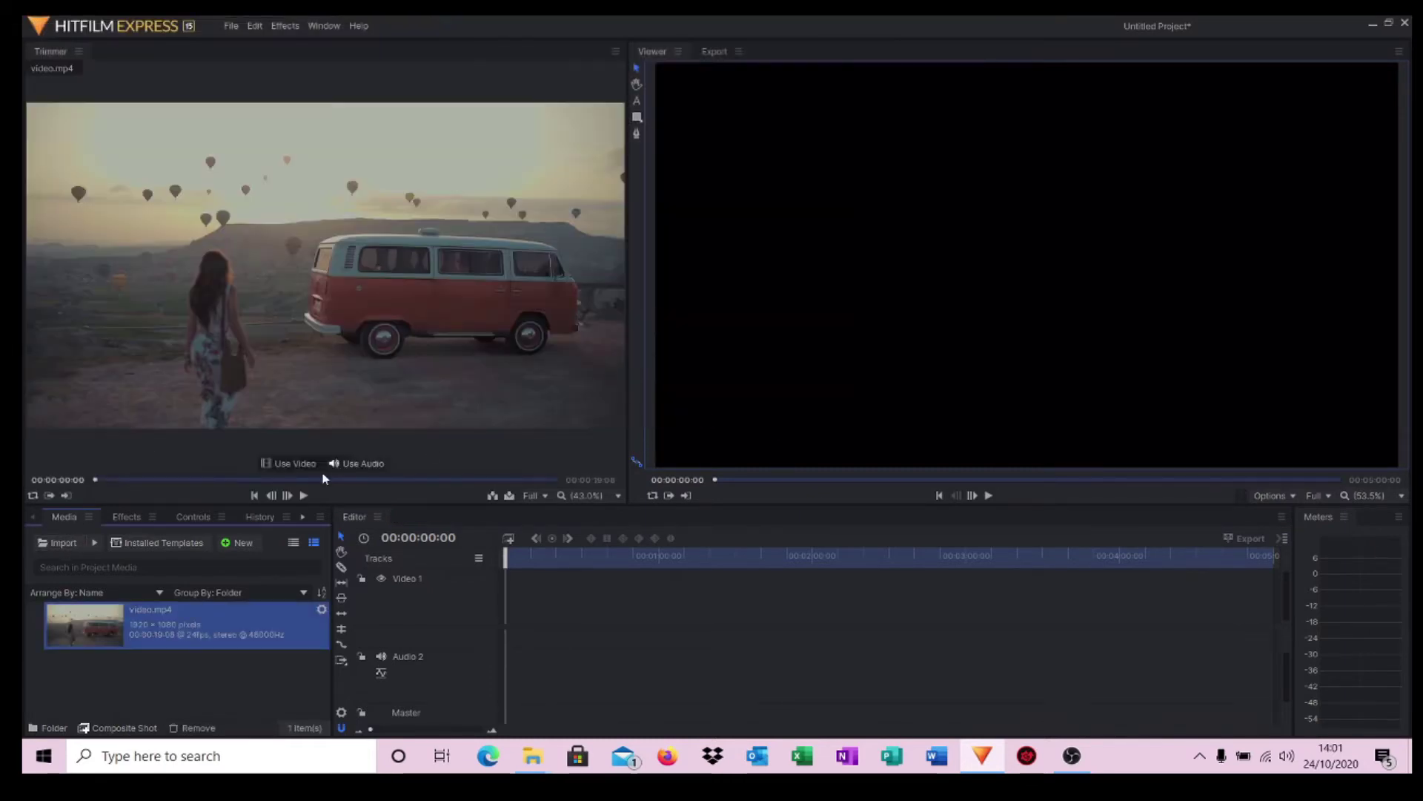
left_click_drag(88, 628, 507, 611)
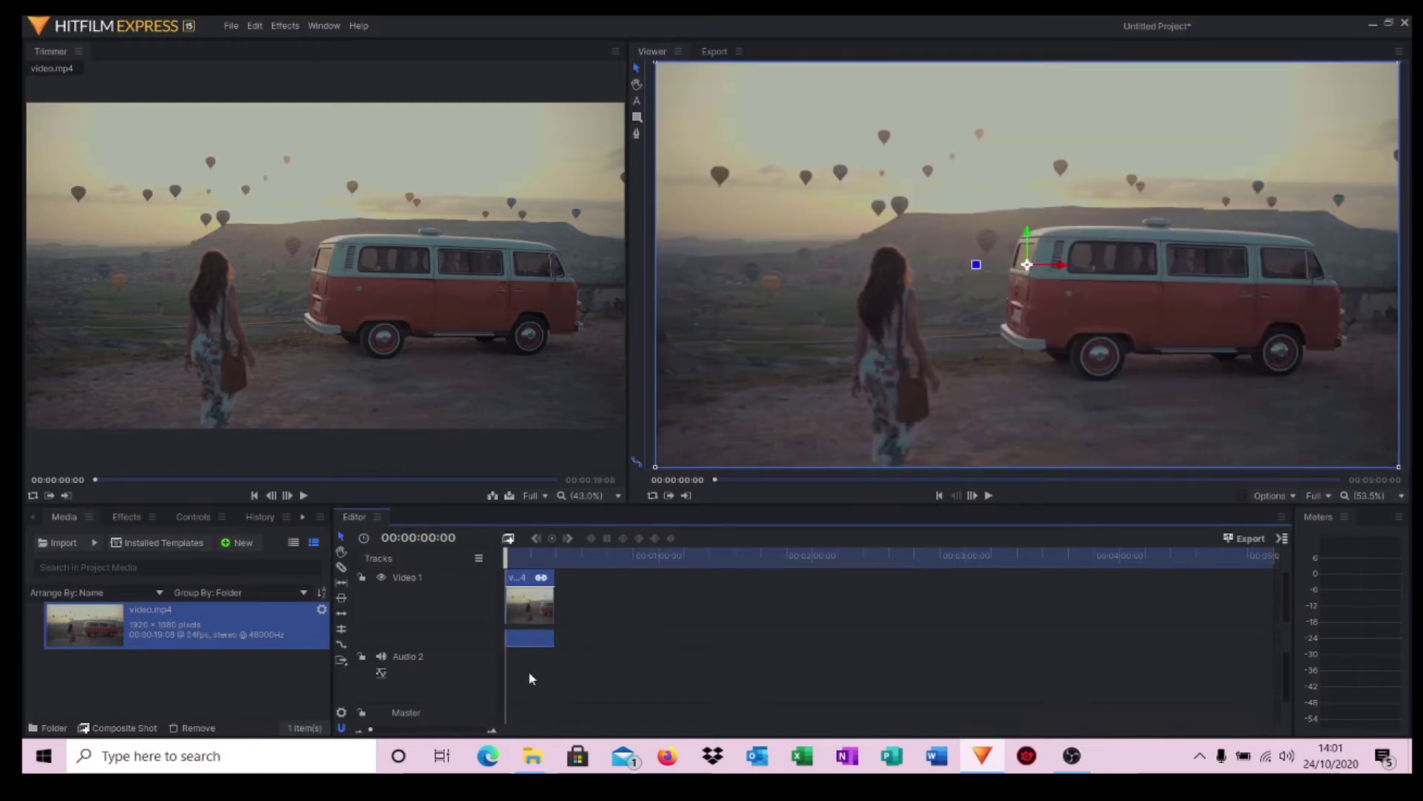
left_click_drag(372, 729, 435, 745)
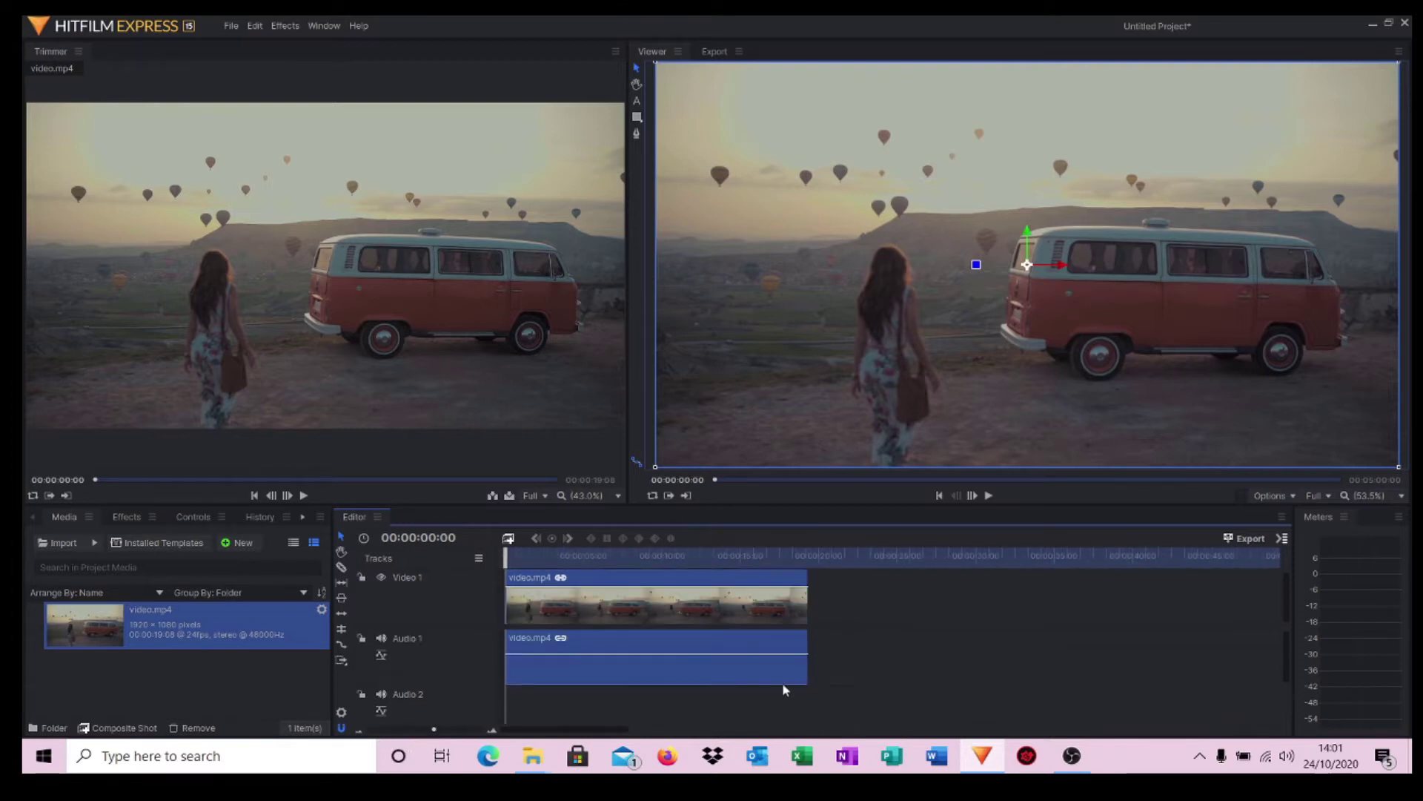
left_click(989, 496)
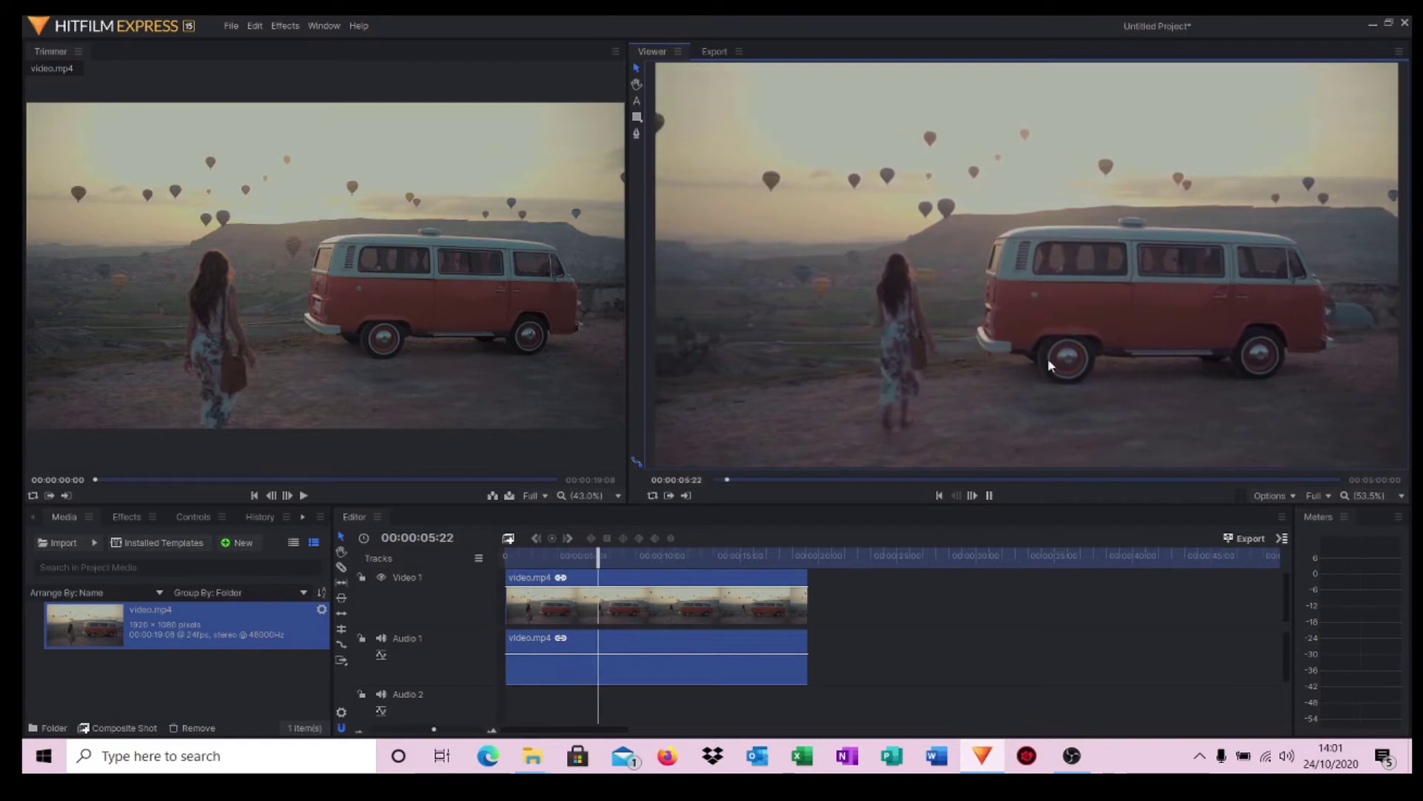
left_click(990, 496)
left_click(940, 495)
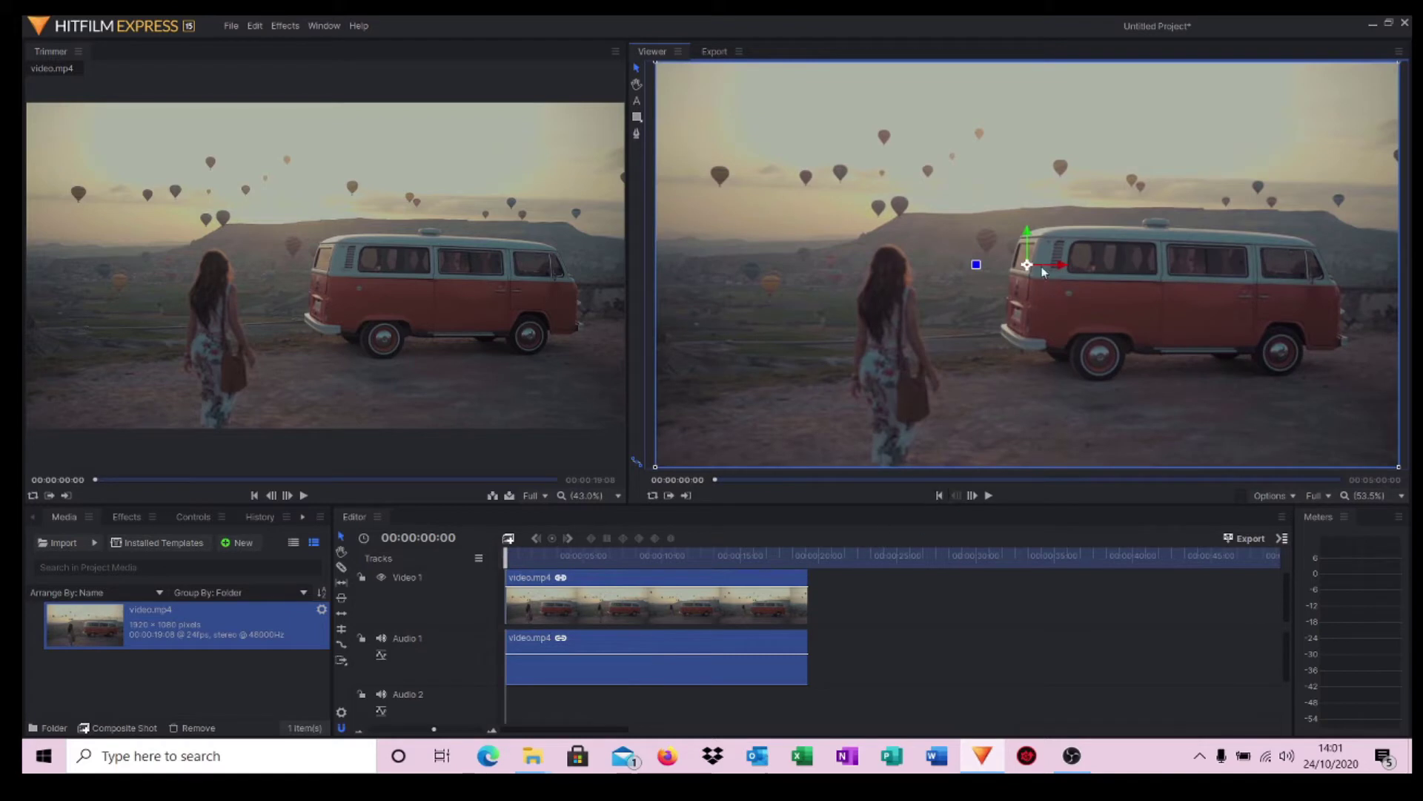
Import bensound-tenderness.mp3 and lay it on Audio 1 from the start, replacing the clip's sound.
mouse_move(656, 651)
mouse_move(39, 173)
left_click(53, 543)
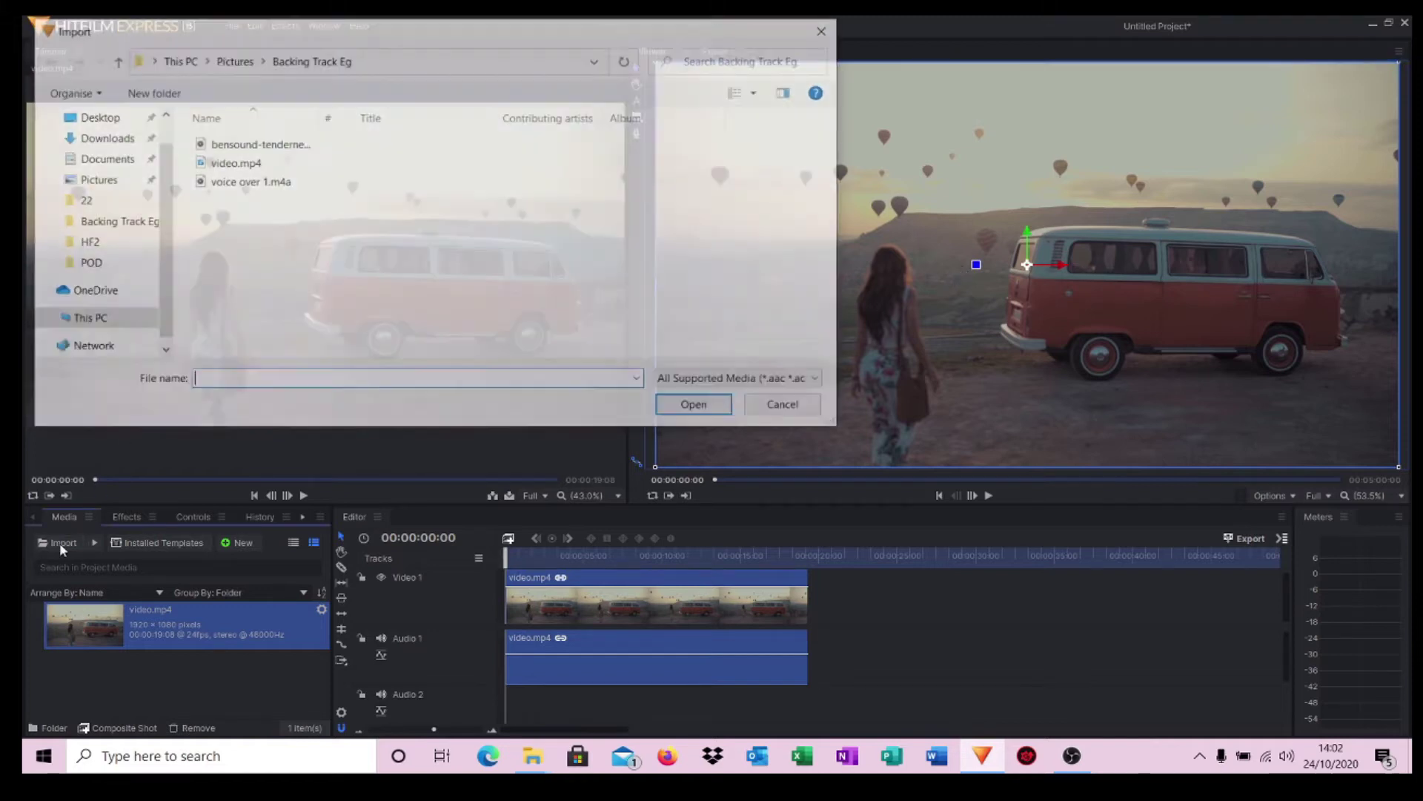
left_click(297, 145)
left_click(698, 408)
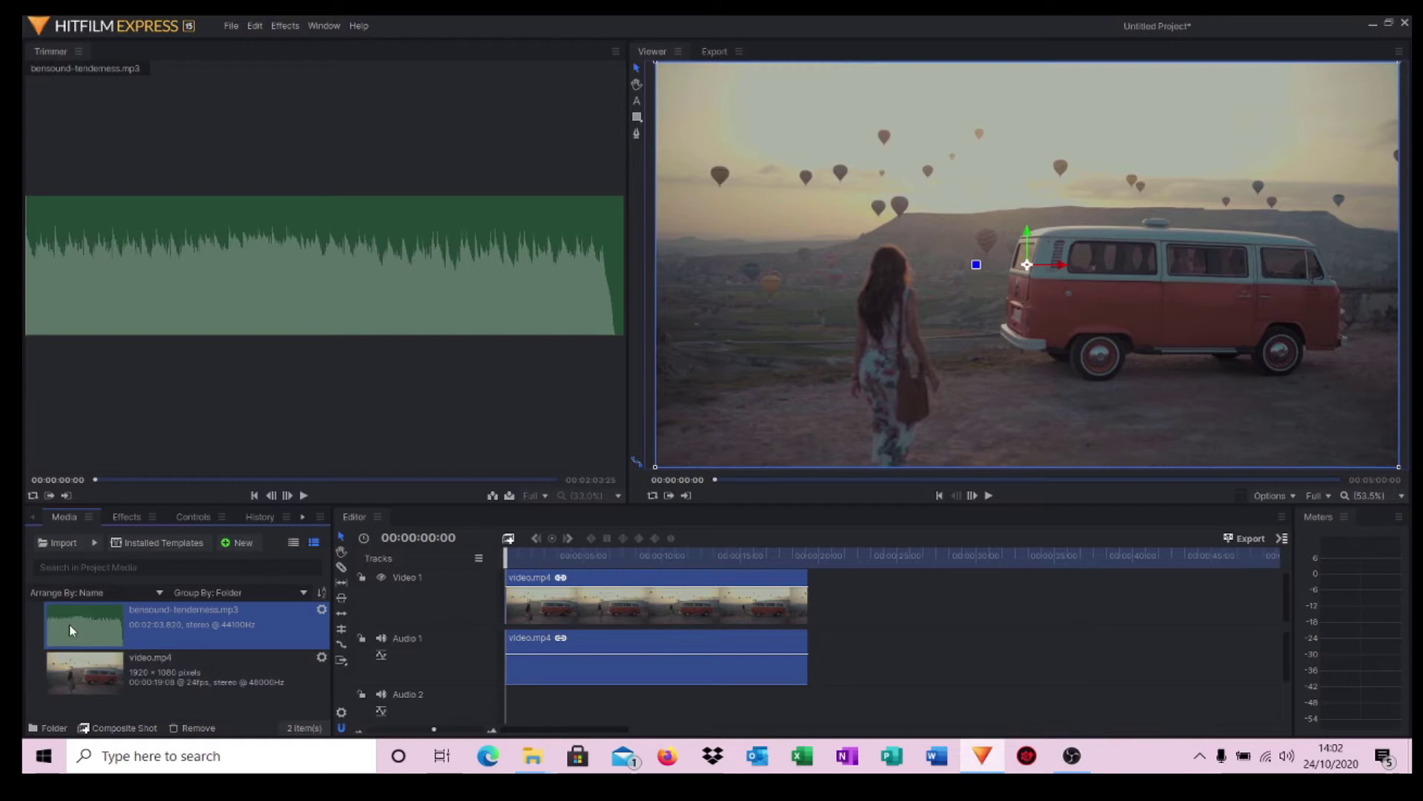
left_click_drag(69, 625, 513, 648)
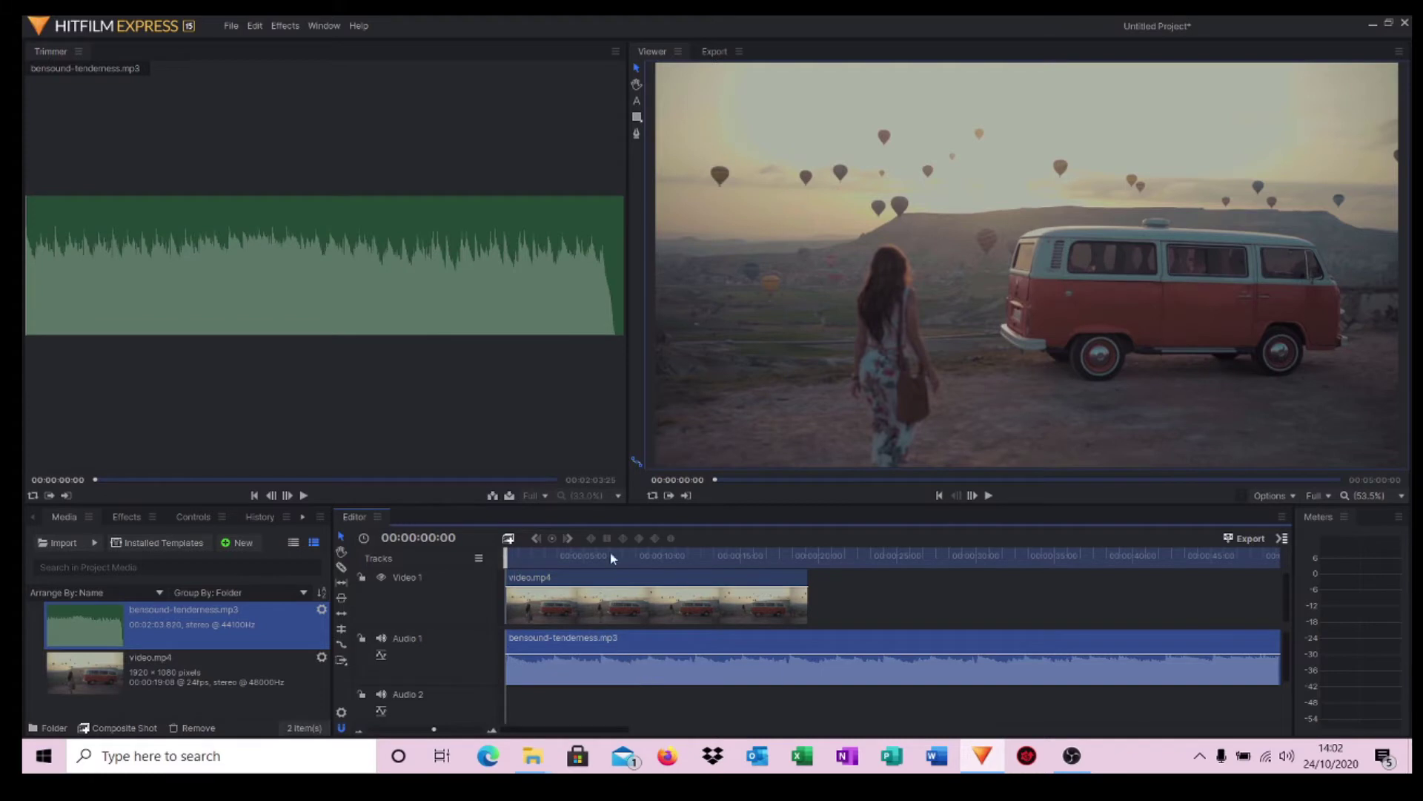
left_click(988, 495)
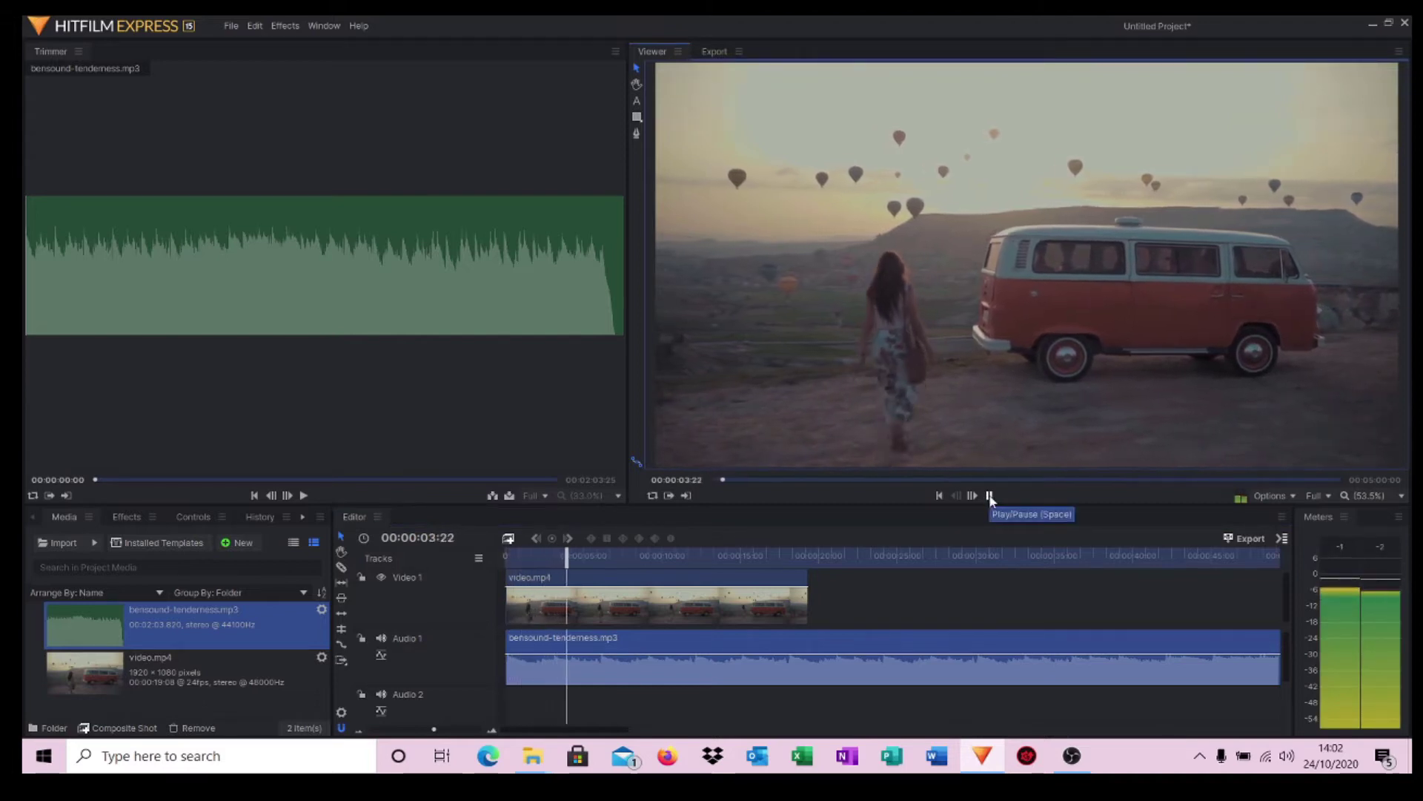
left_click(990, 497)
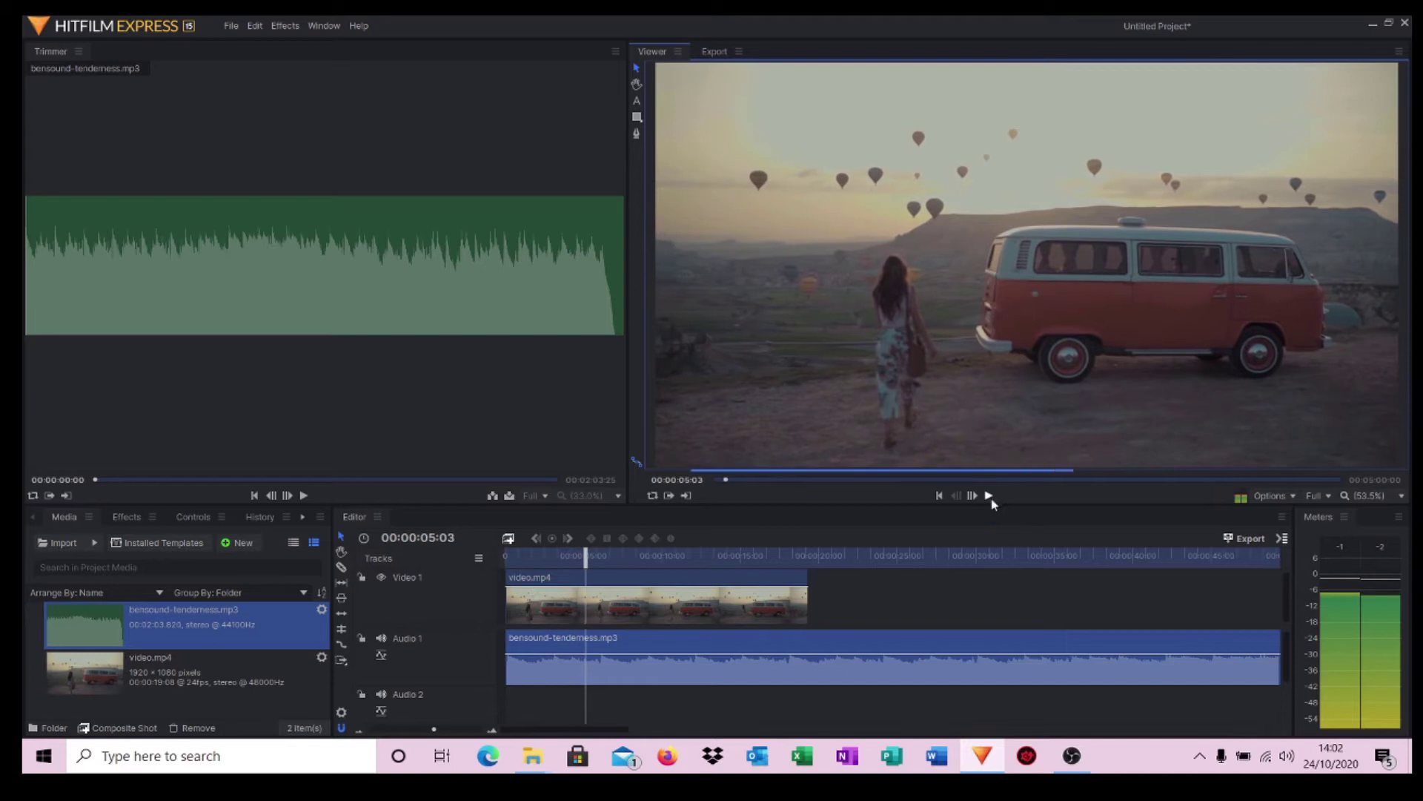
left_click(939, 495)
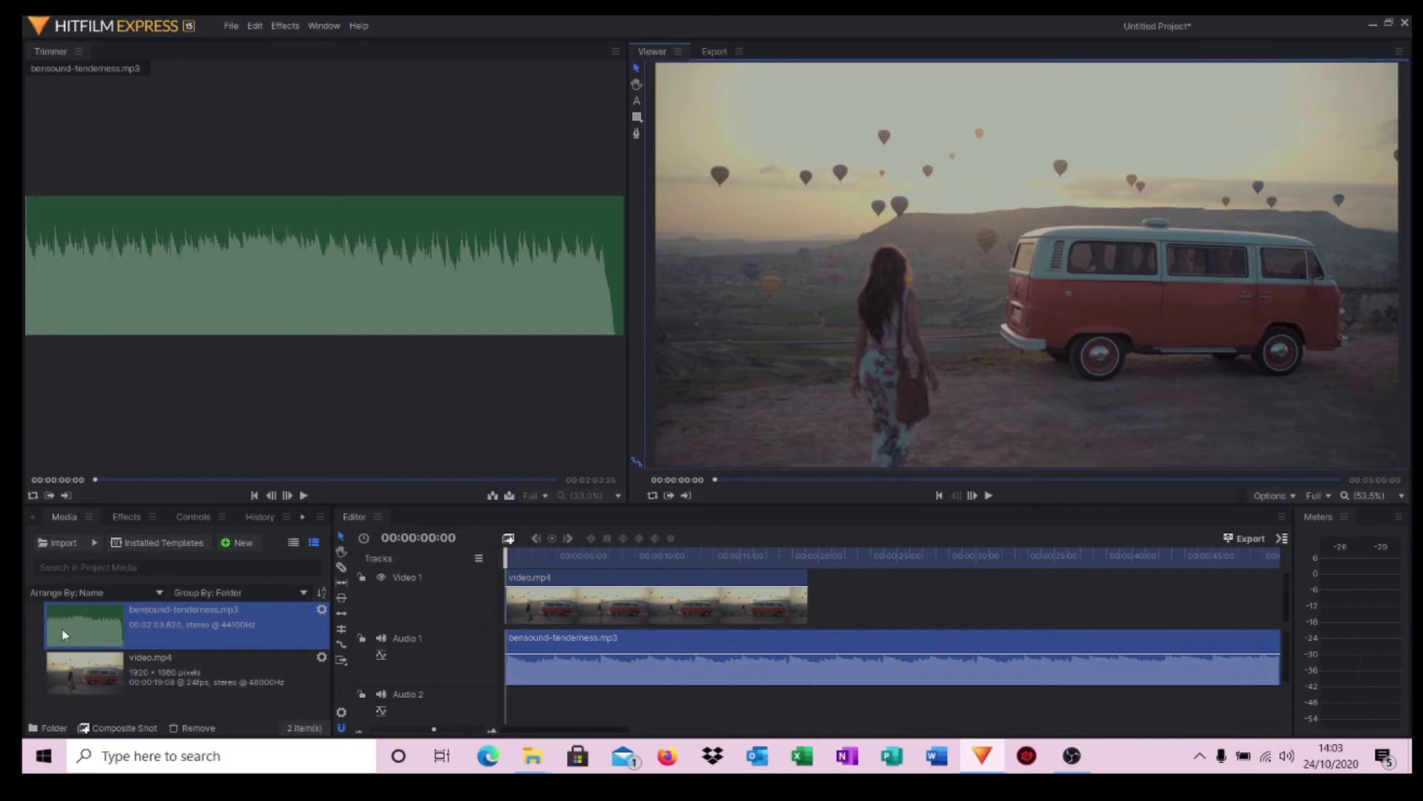
Import voice over 1.m4a and drop it on Audio 2, starting about 3 seconds in.
left_click(49, 548)
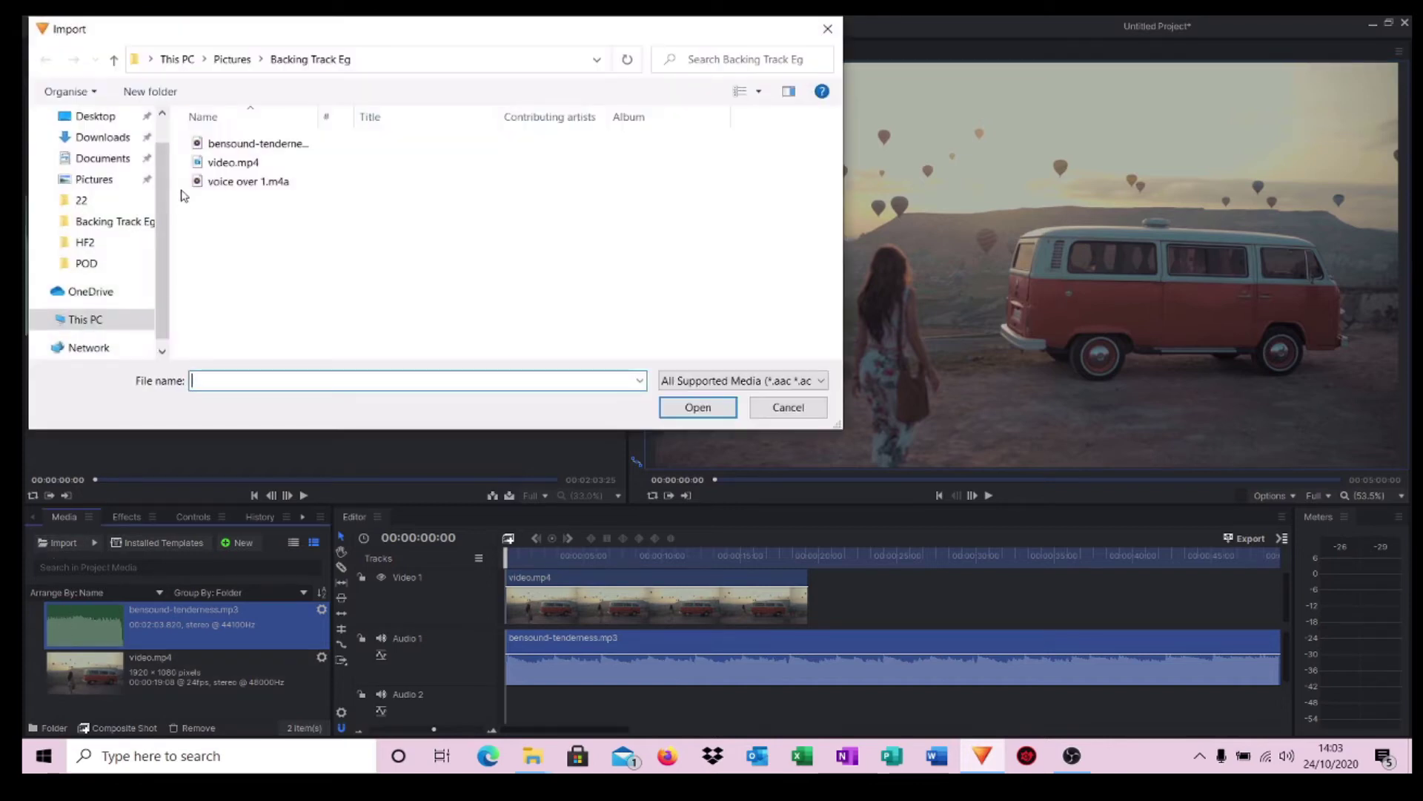
left_click(244, 182)
left_click(717, 412)
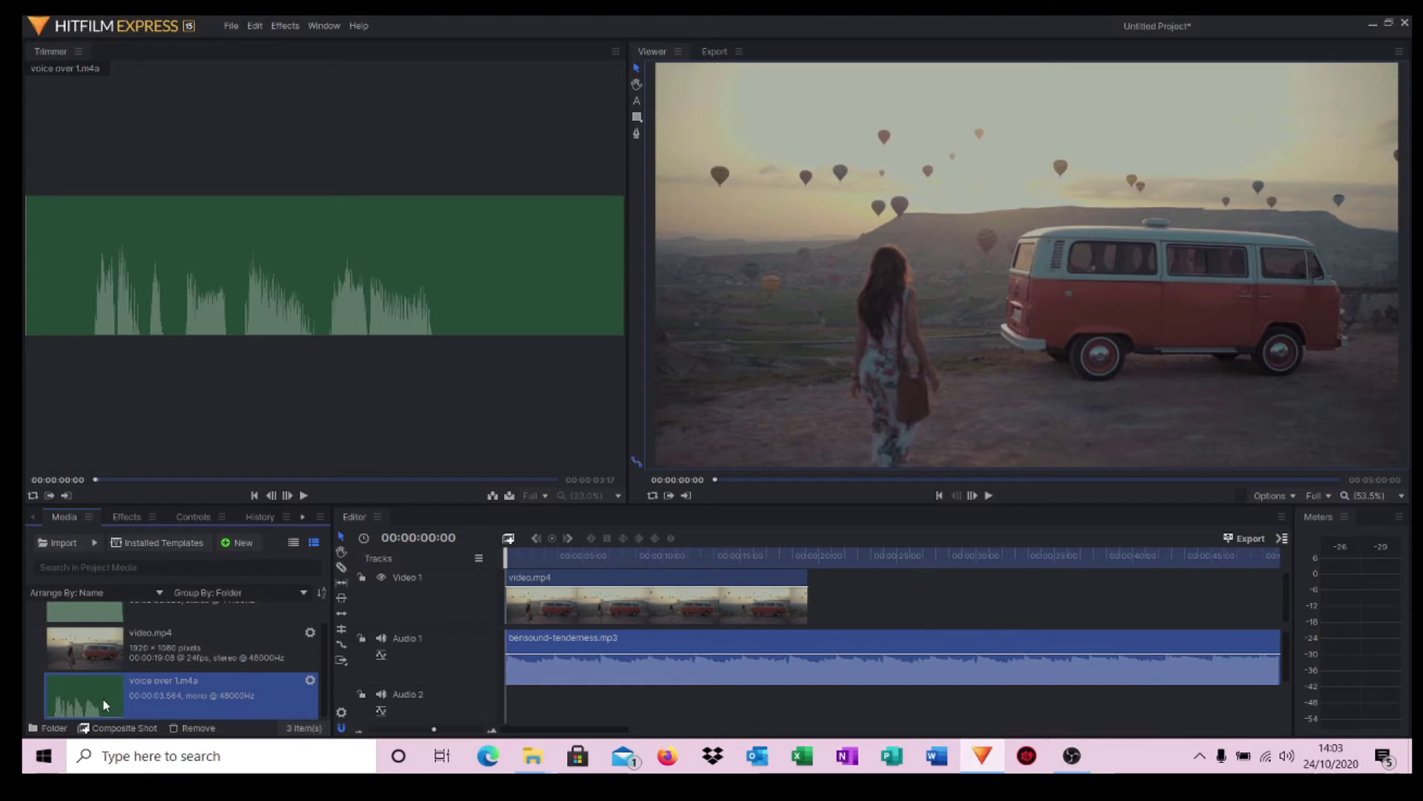
left_click_drag(83, 702, 555, 684)
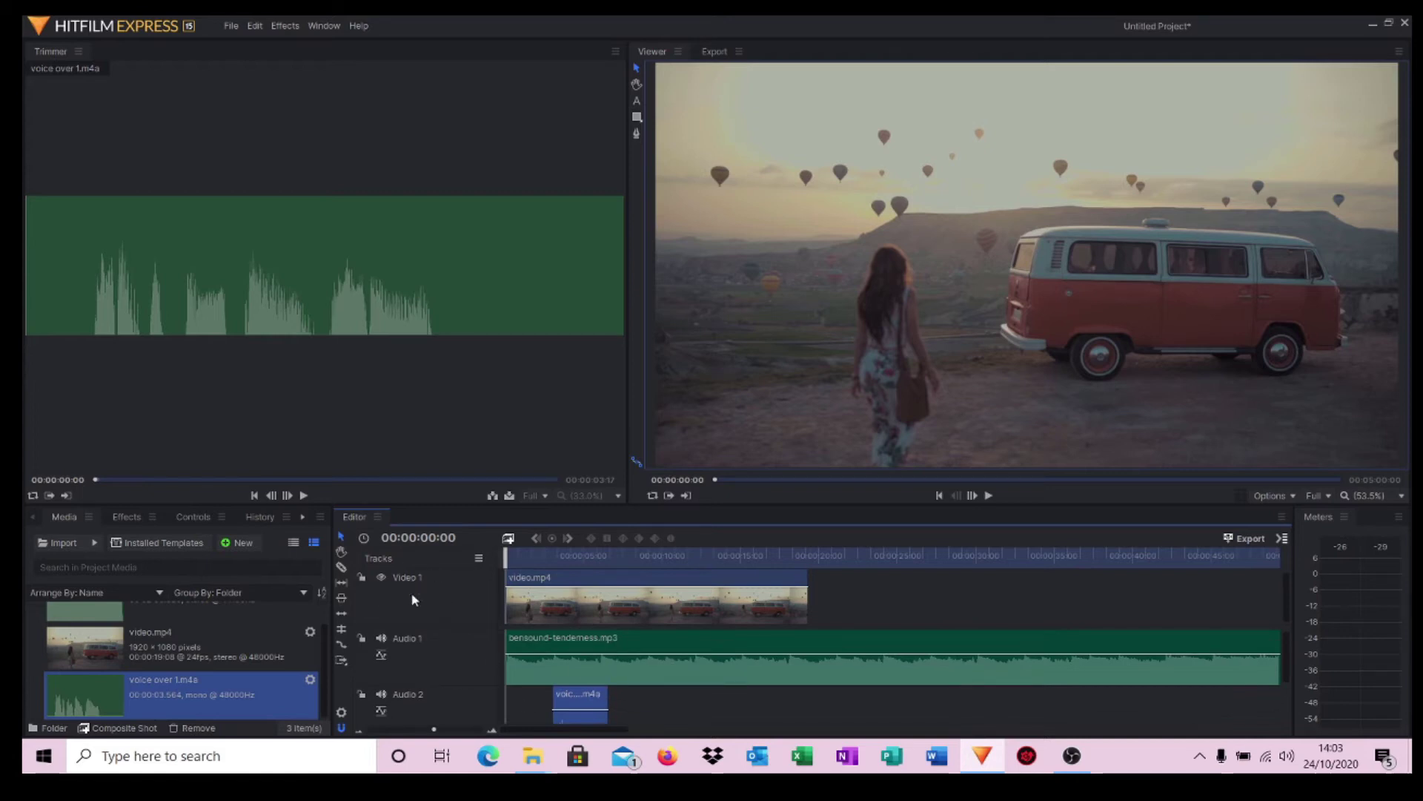
Insert an empty Audio 3 track beneath the Audio 2 voiceover track.
right_click(404, 692)
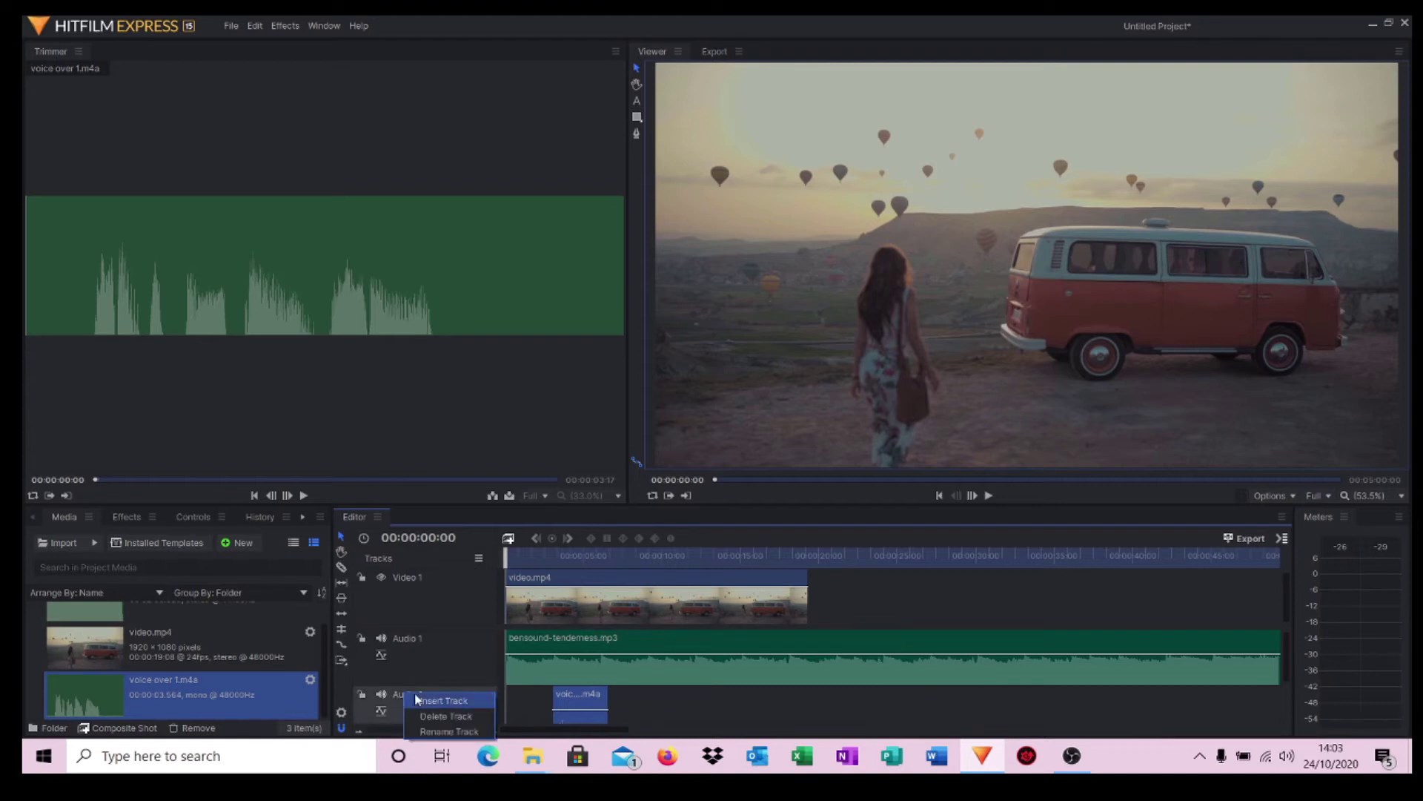
left_click(430, 714)
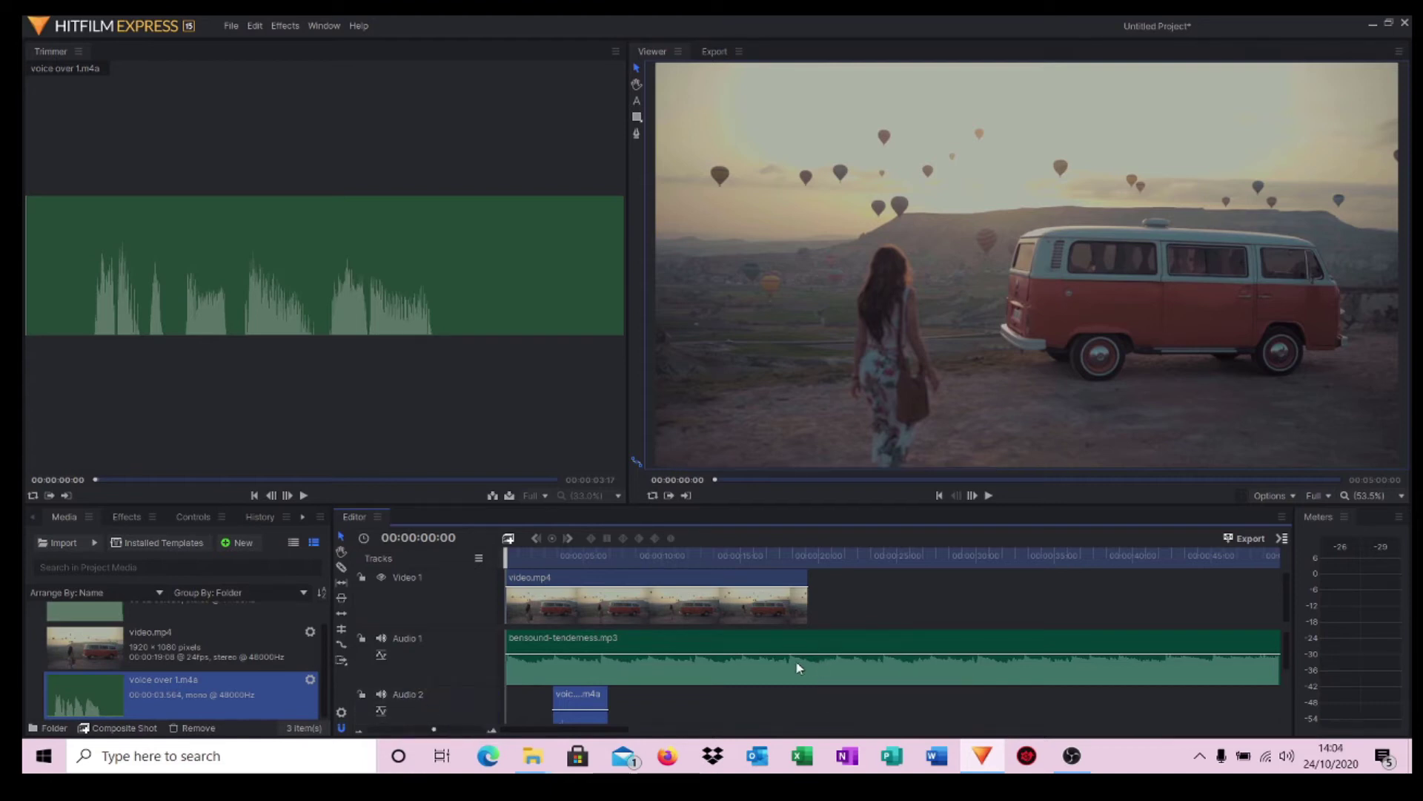
scroll(488, 678, "down", 2)
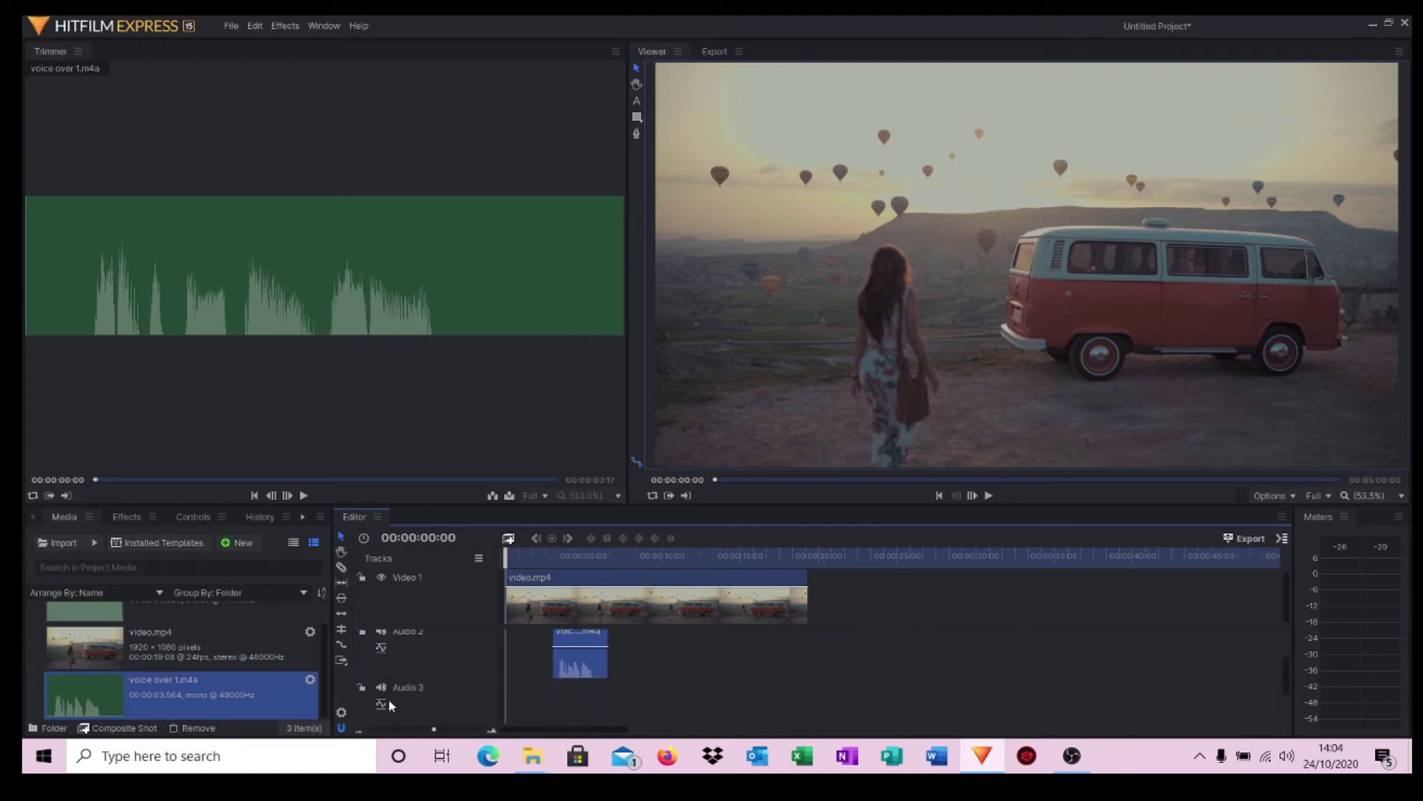
scroll(400, 678, "up", 2)
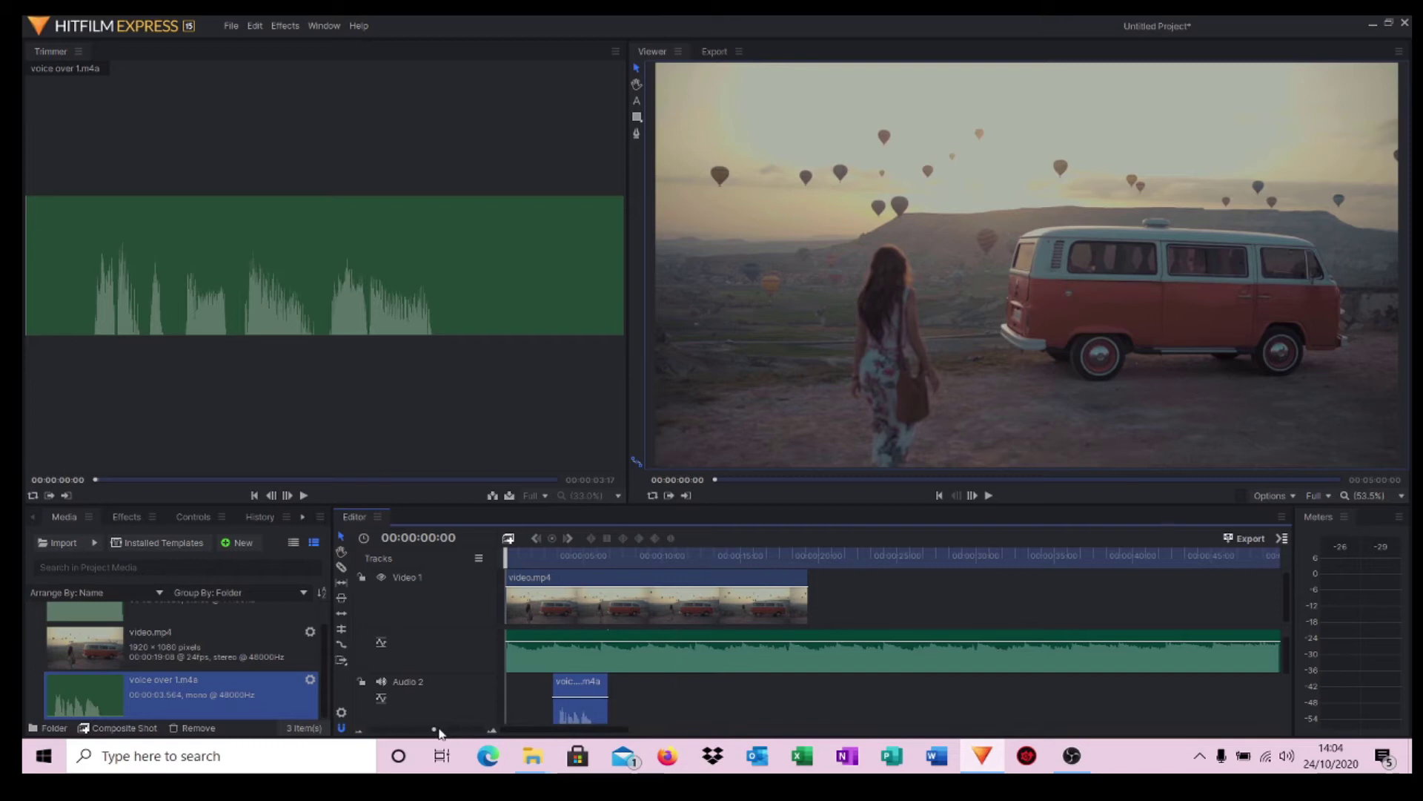
Preview the music with the voiceover, then stop and return the playhead to 00:00:00:00.
left_click_drag(434, 730, 456, 732)
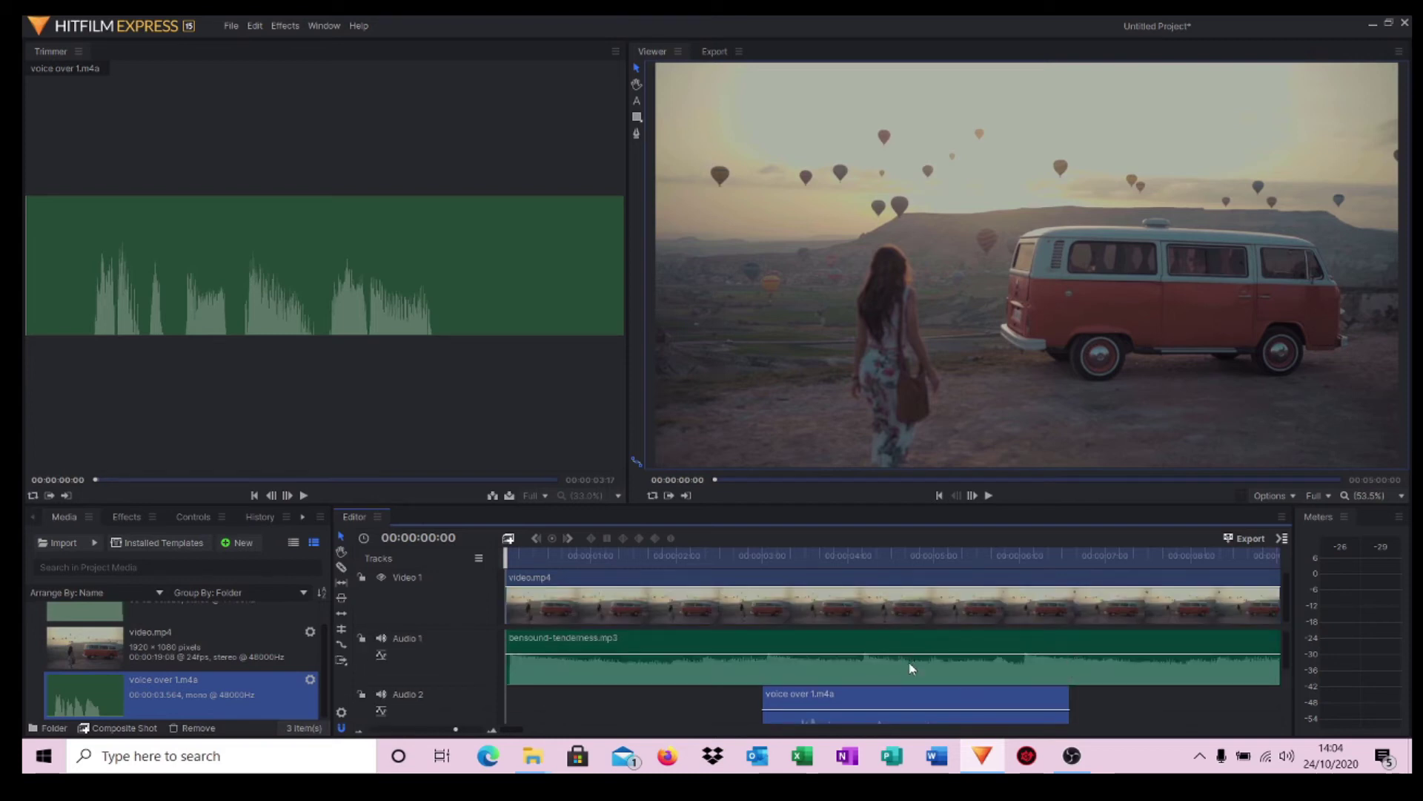
scroll(890, 706, "down", 1)
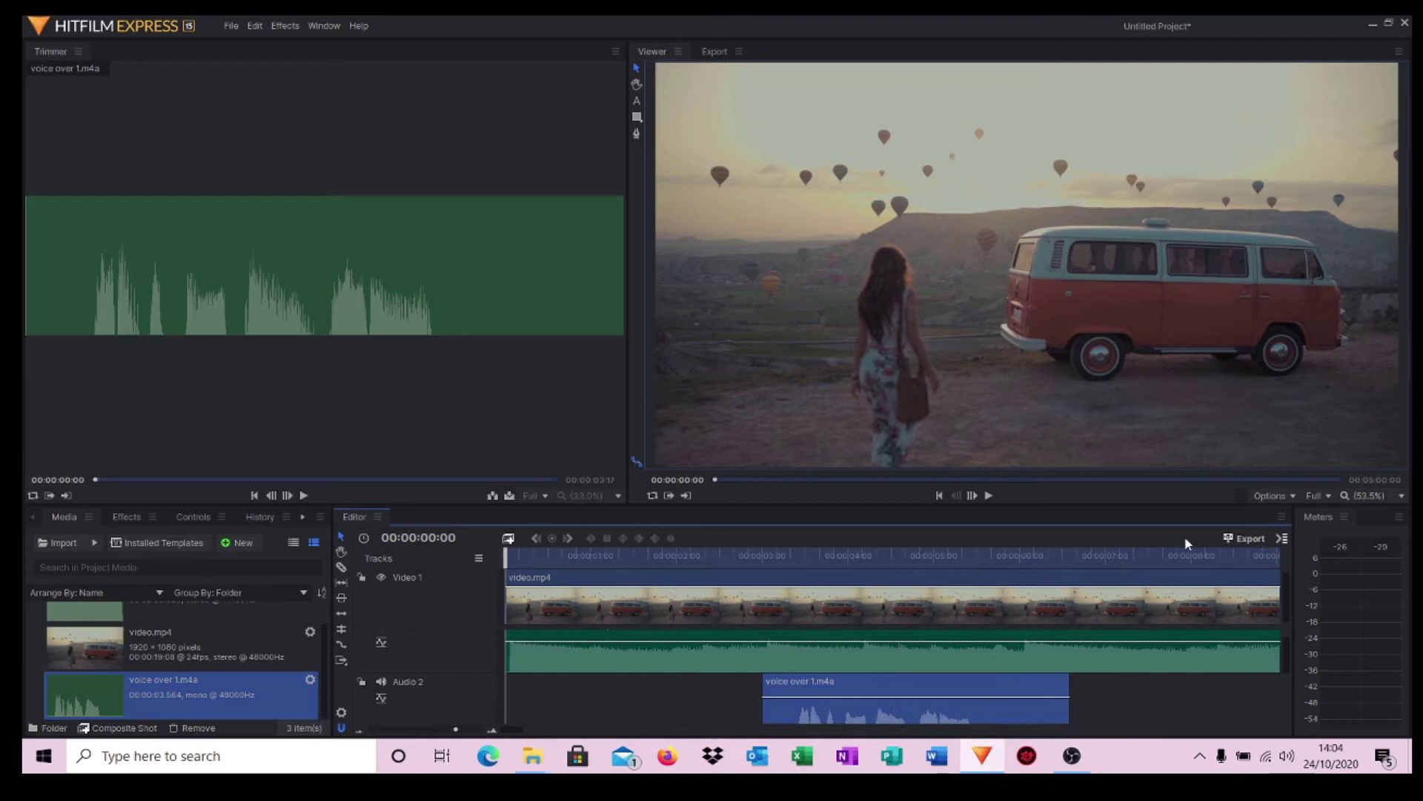
left_click(989, 496)
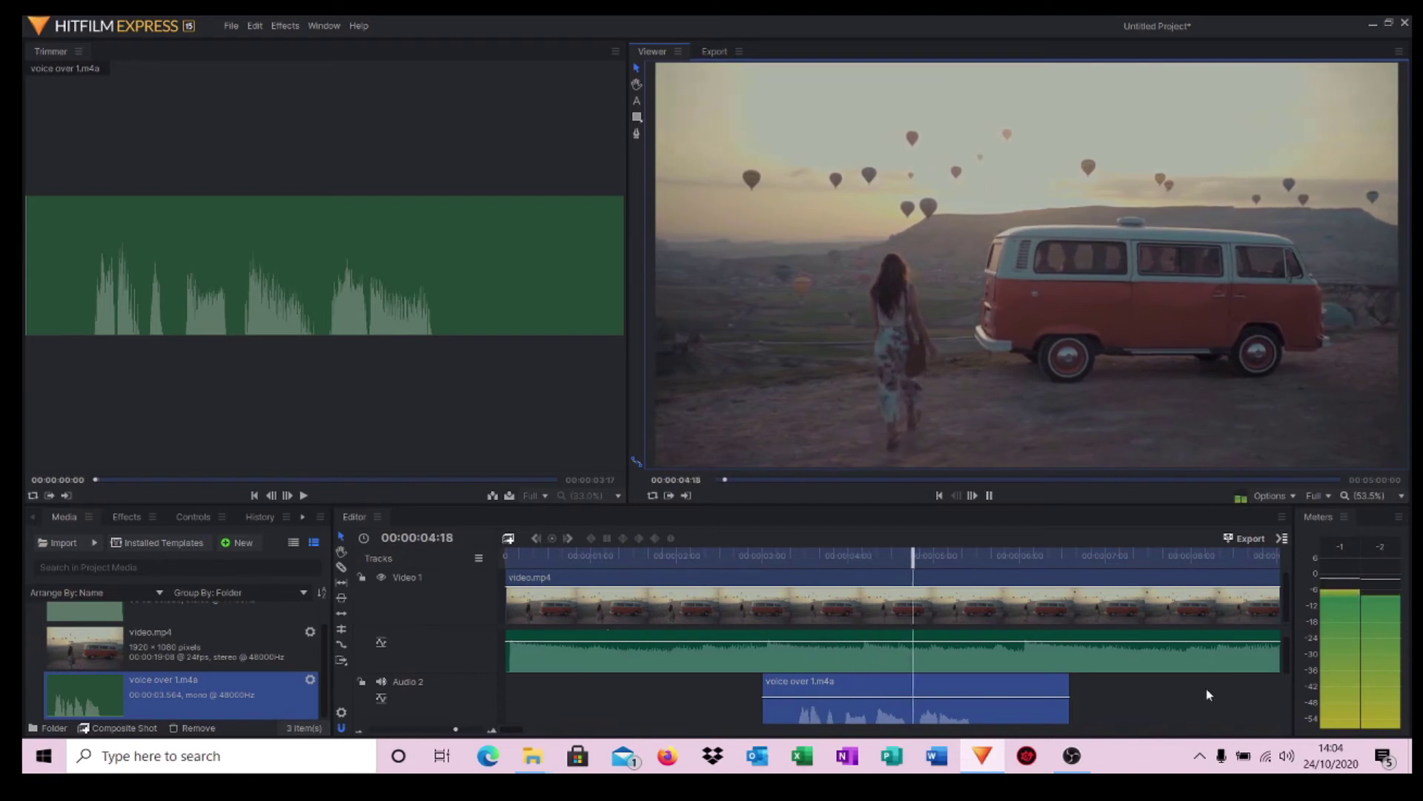
left_click(989, 495)
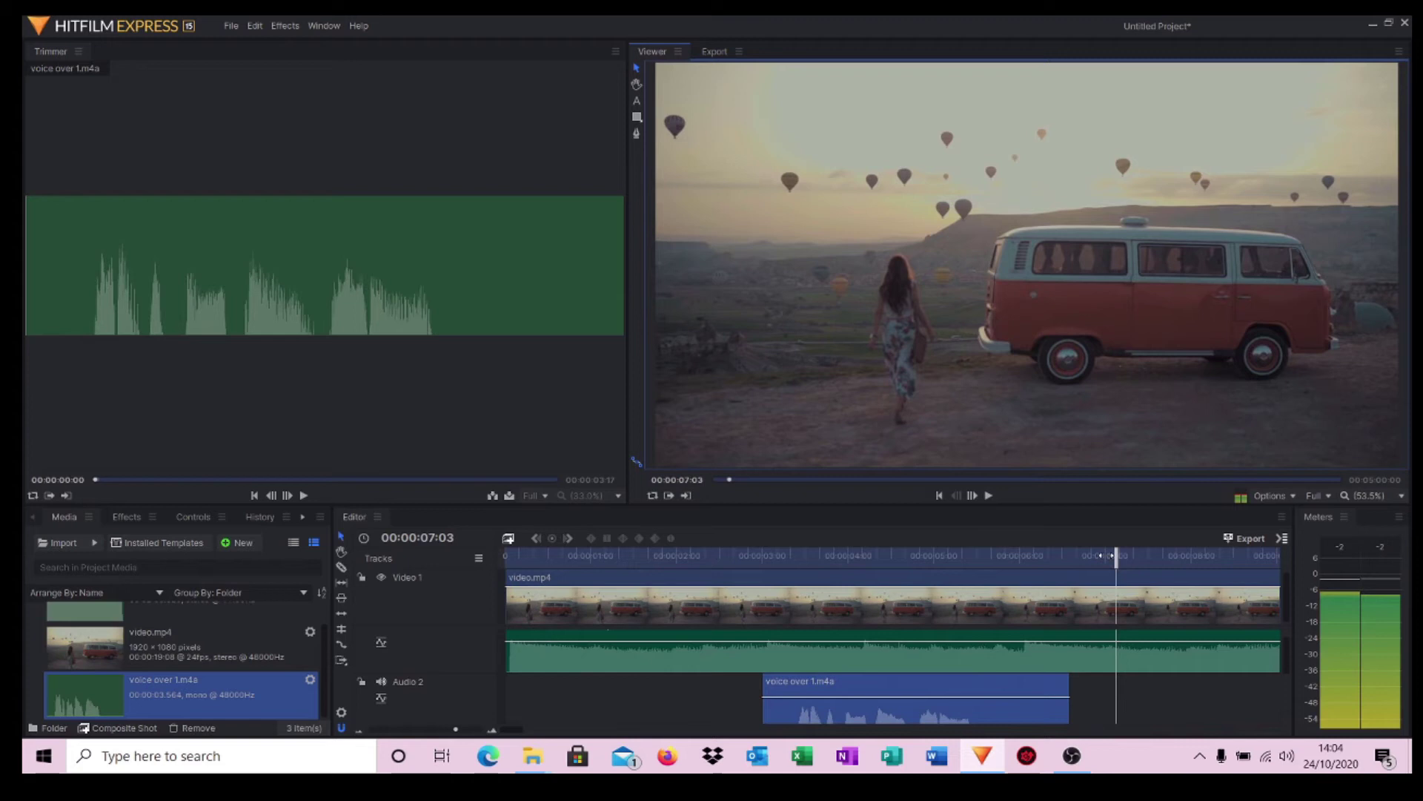
left_click(940, 495)
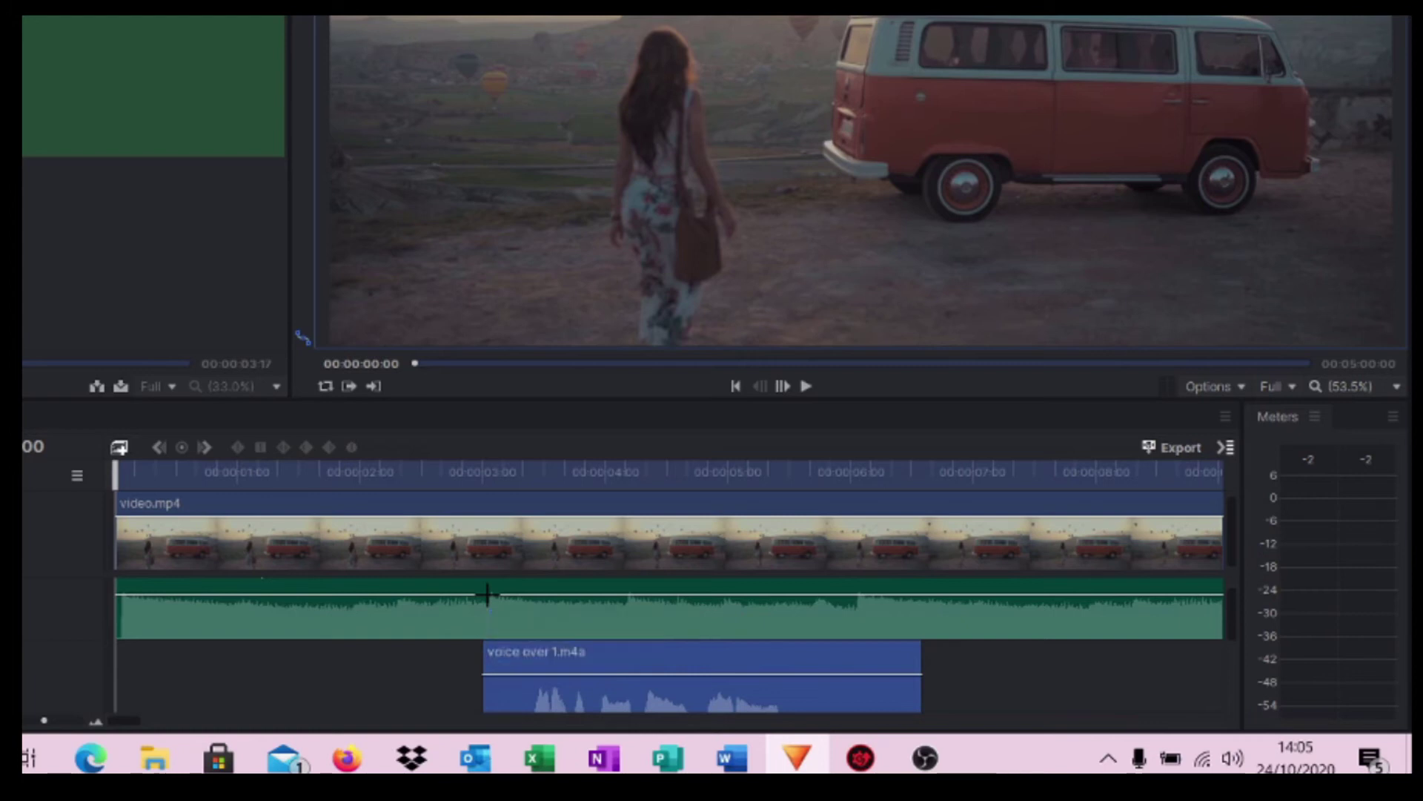
Place four volume keyframes on the music level line from about 00:00:03 to 00:00:06.
left_click(487, 594)
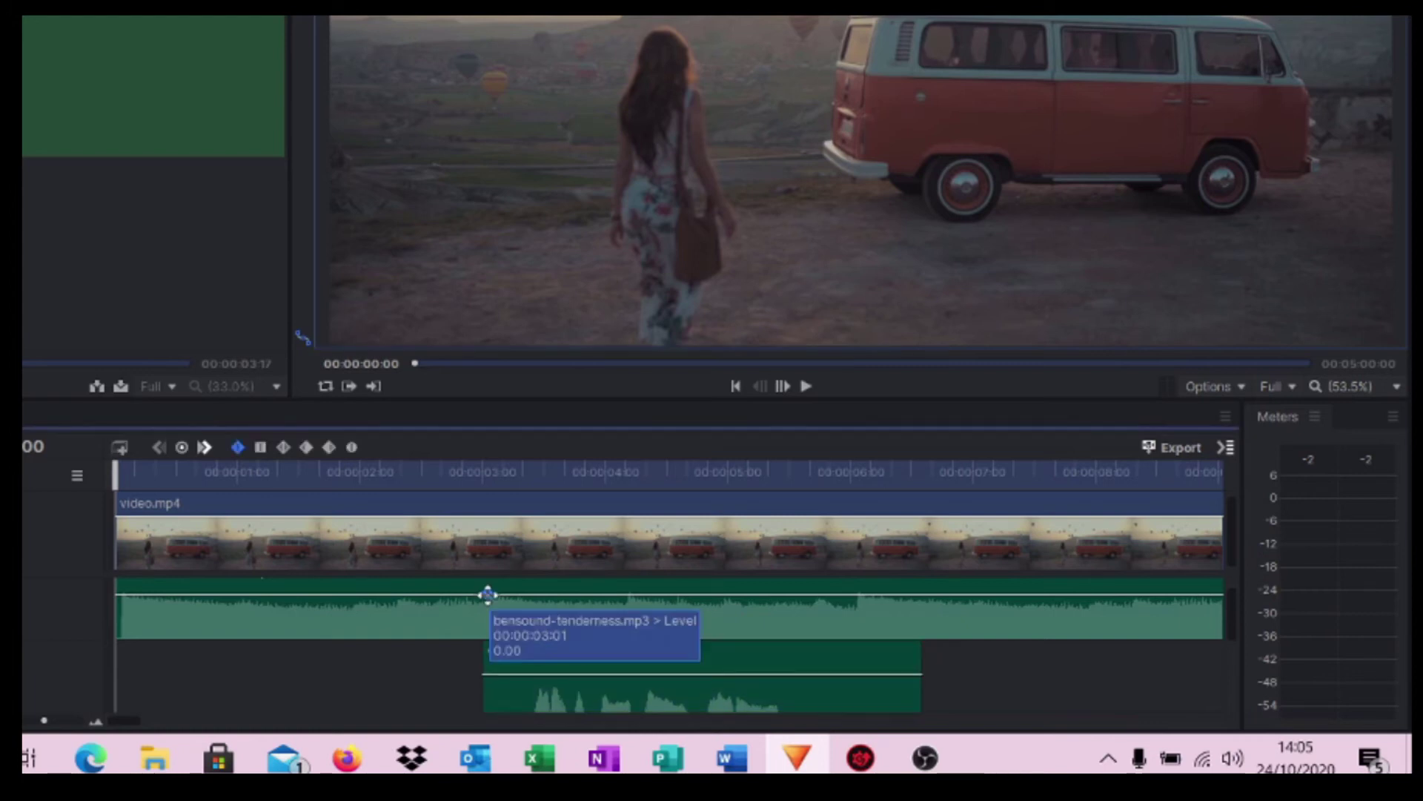
double_click(549, 593)
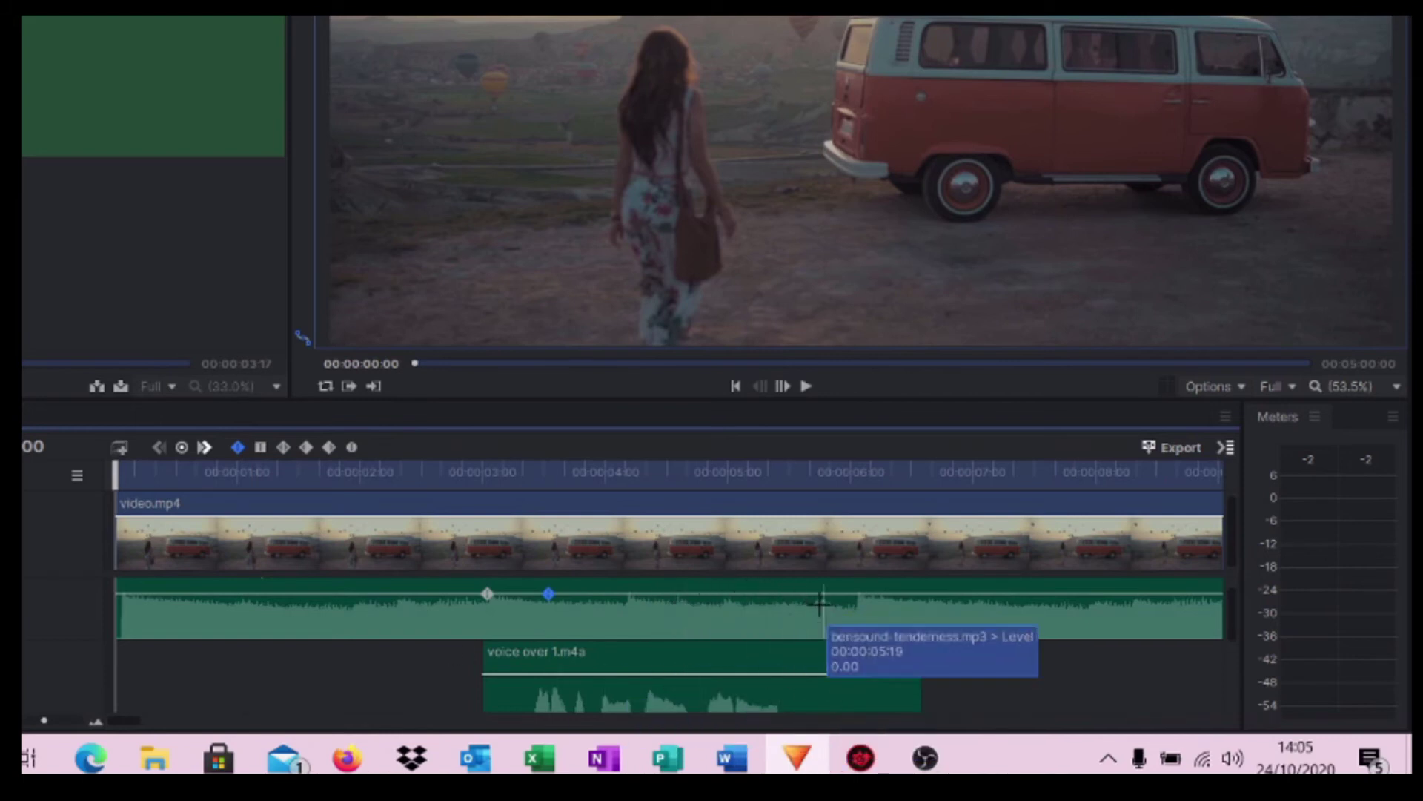
left_click(780, 593)
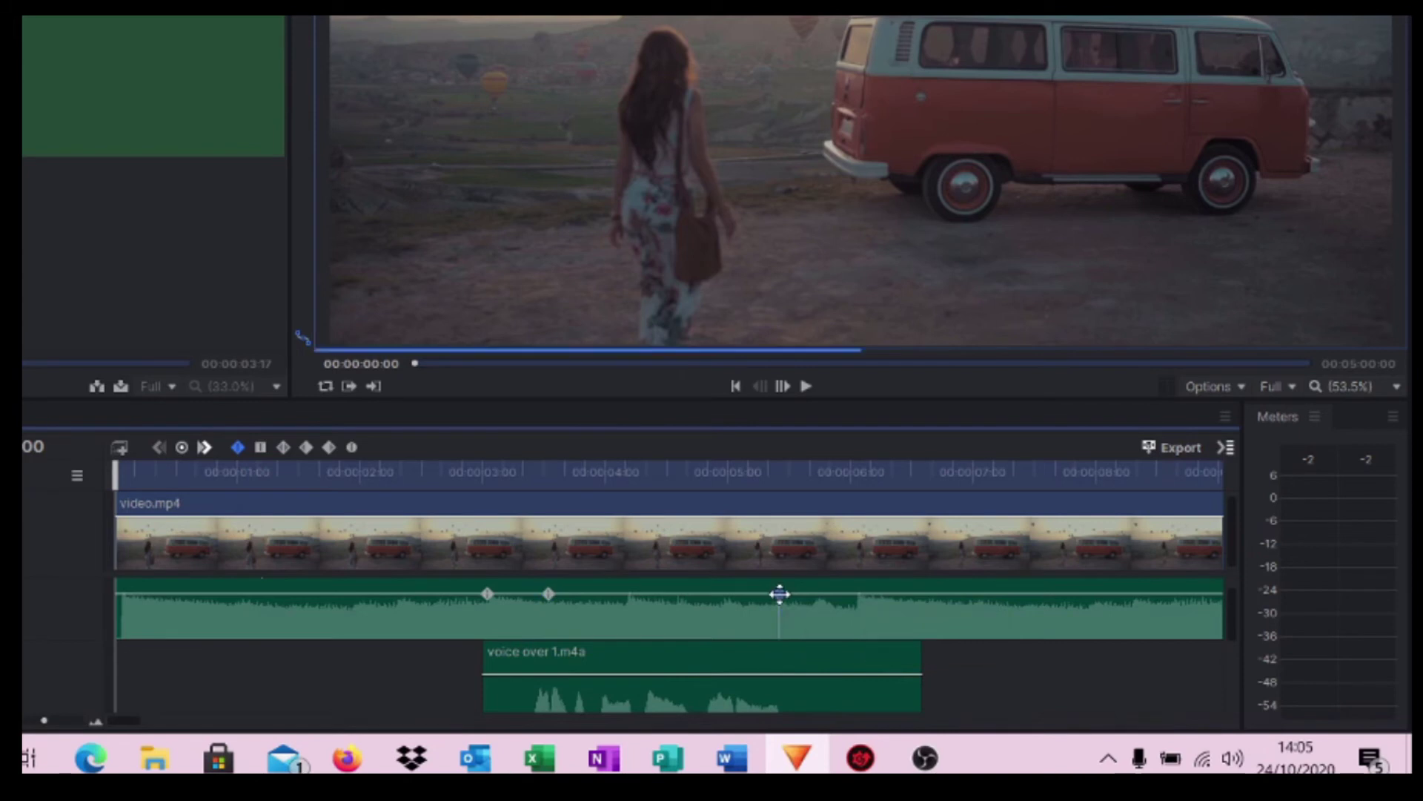
left_click(840, 593)
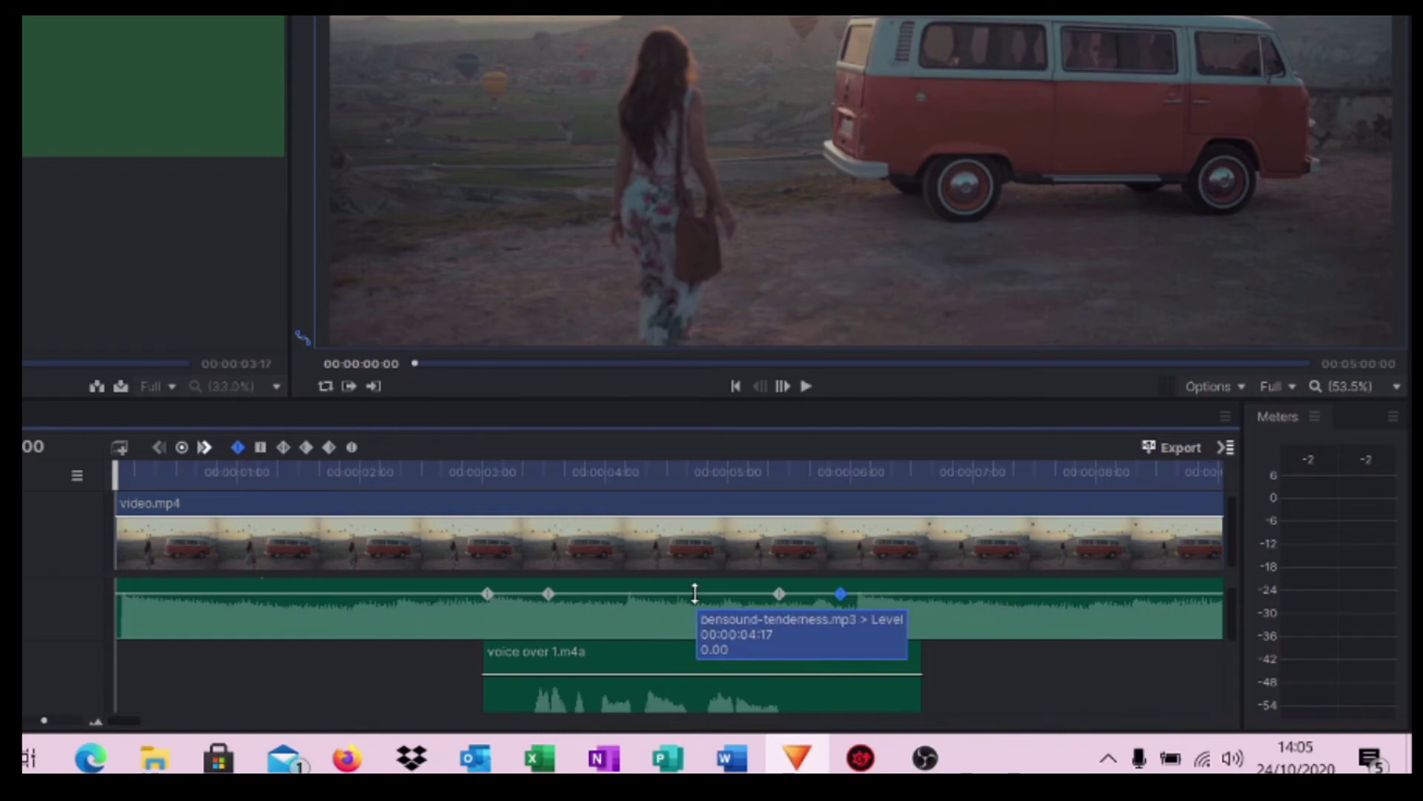
Pull the music level between the two middle keyframes down to about -25 dB.
left_click_drag(695, 593, 697, 619)
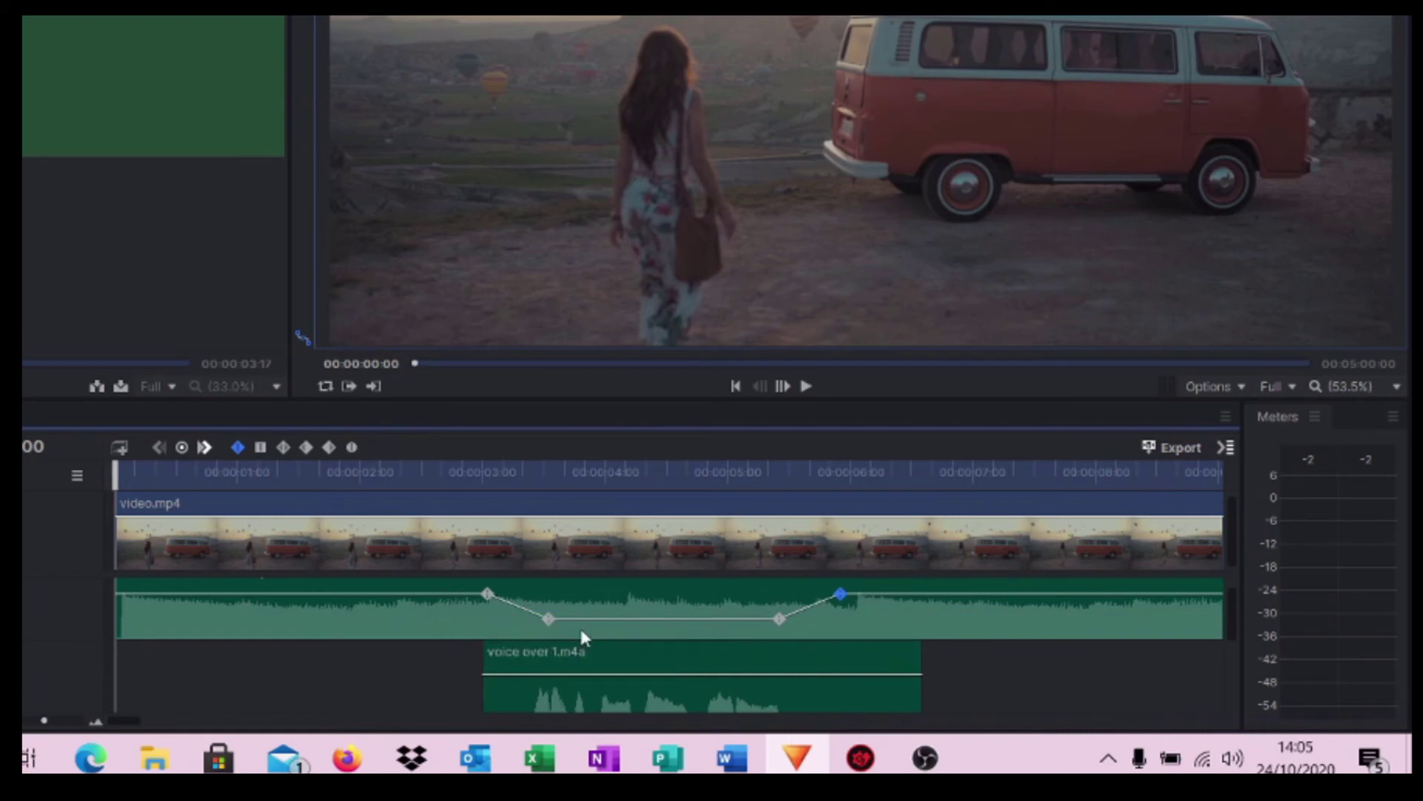
scroll(667, 697, "down", 1)
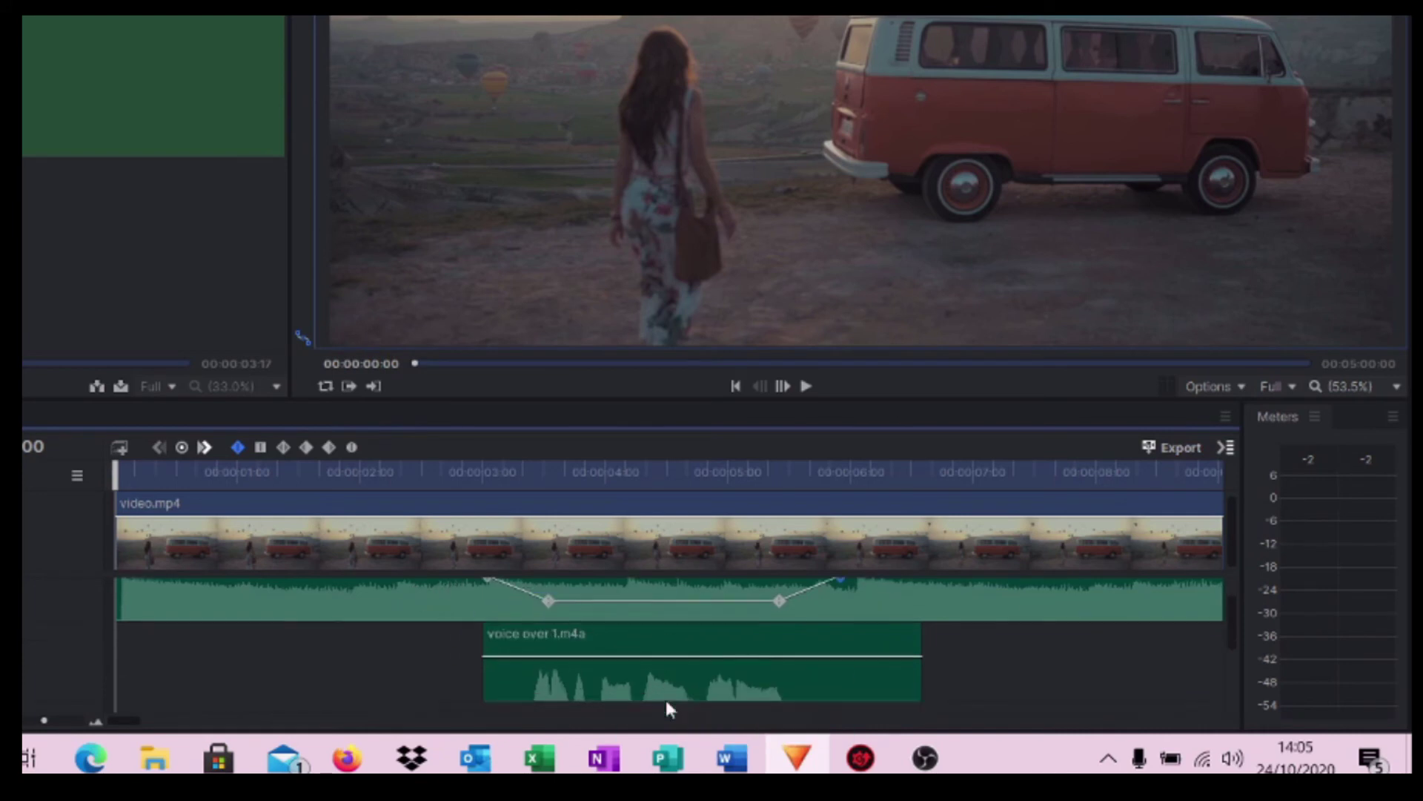
scroll(742, 688, "up", 1)
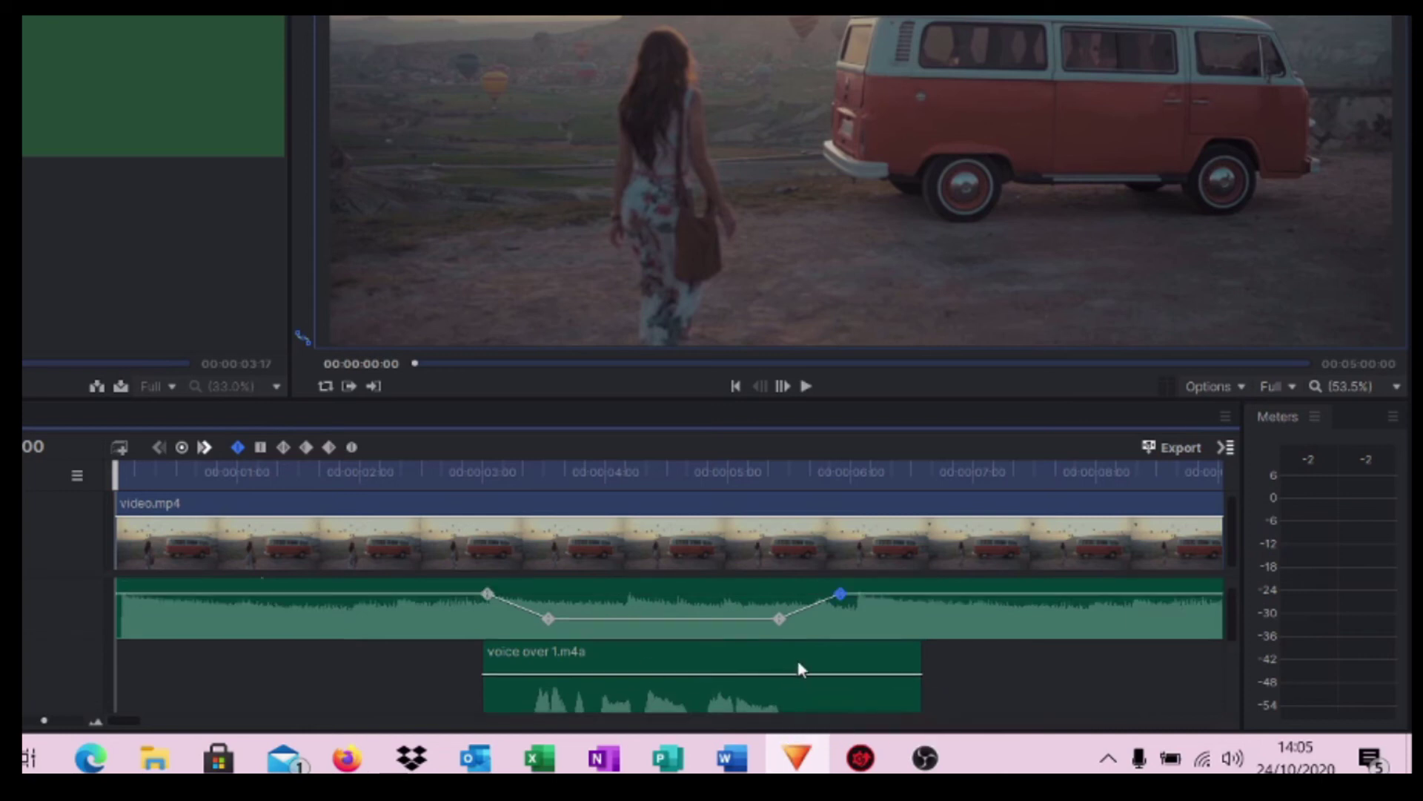
Play back from just after 1 second to hear the music dip, then stop.
left_click(260, 482)
left_click(809, 387)
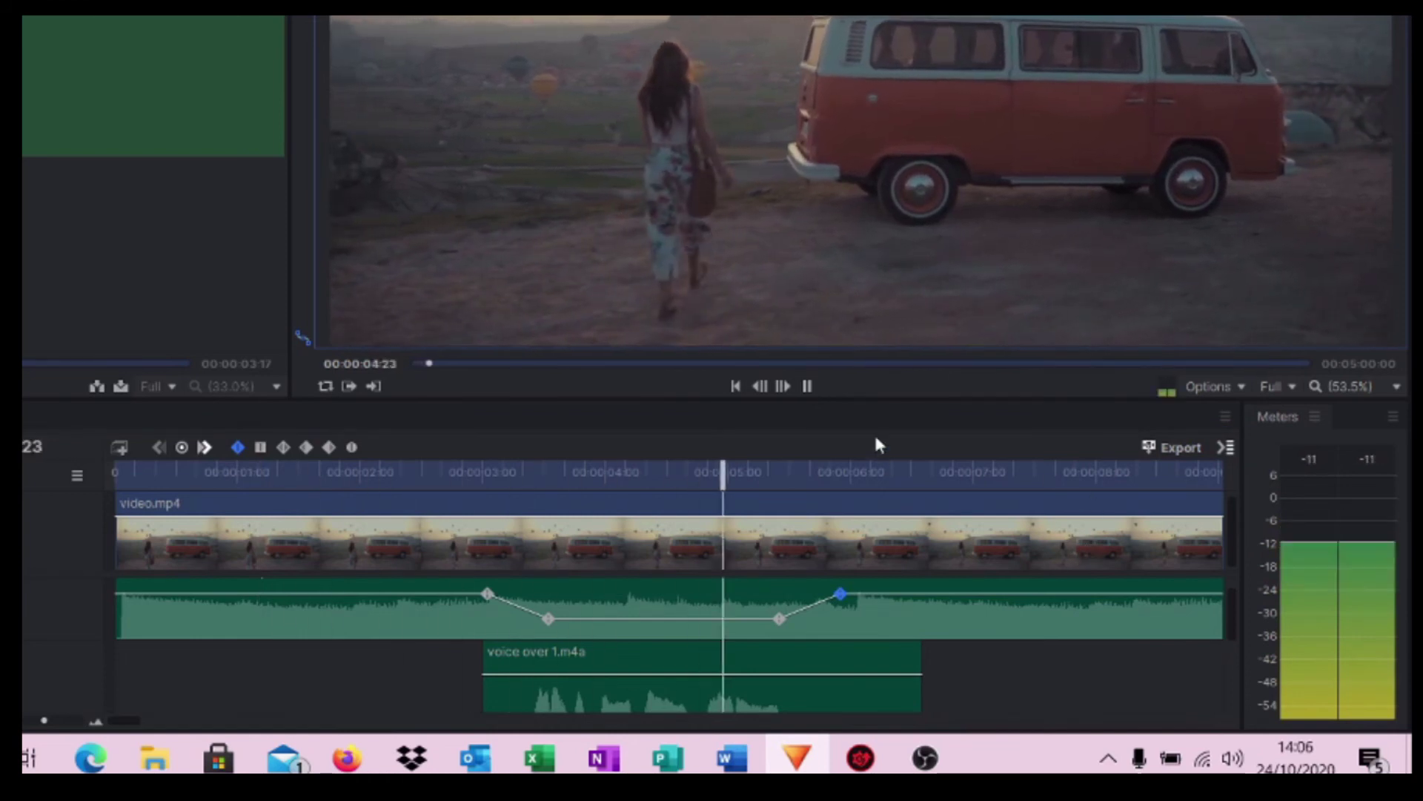
left_click(806, 386)
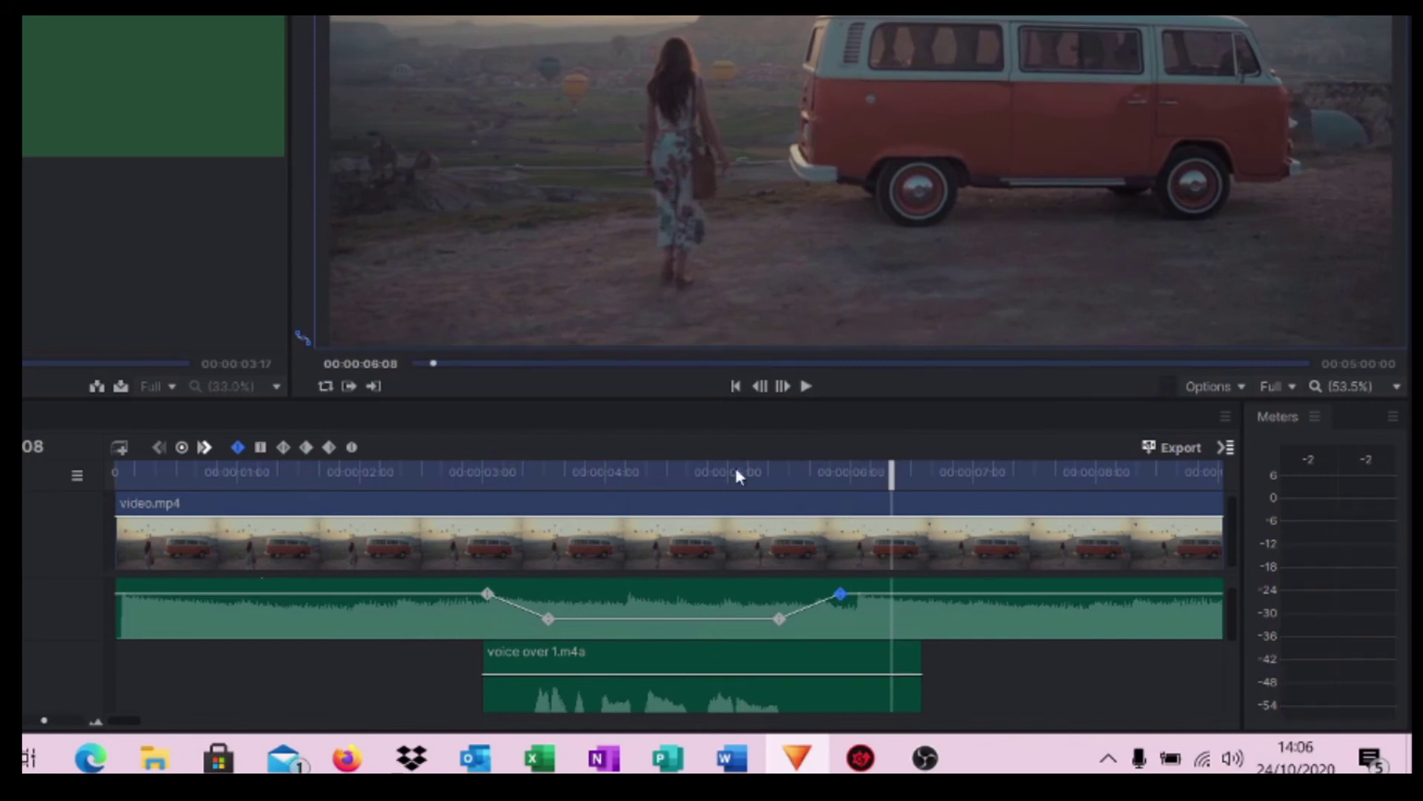
Nudge the lowered music level and preview it from 2 seconds.
left_click(689, 619)
left_click_drag(689, 621, 686, 617)
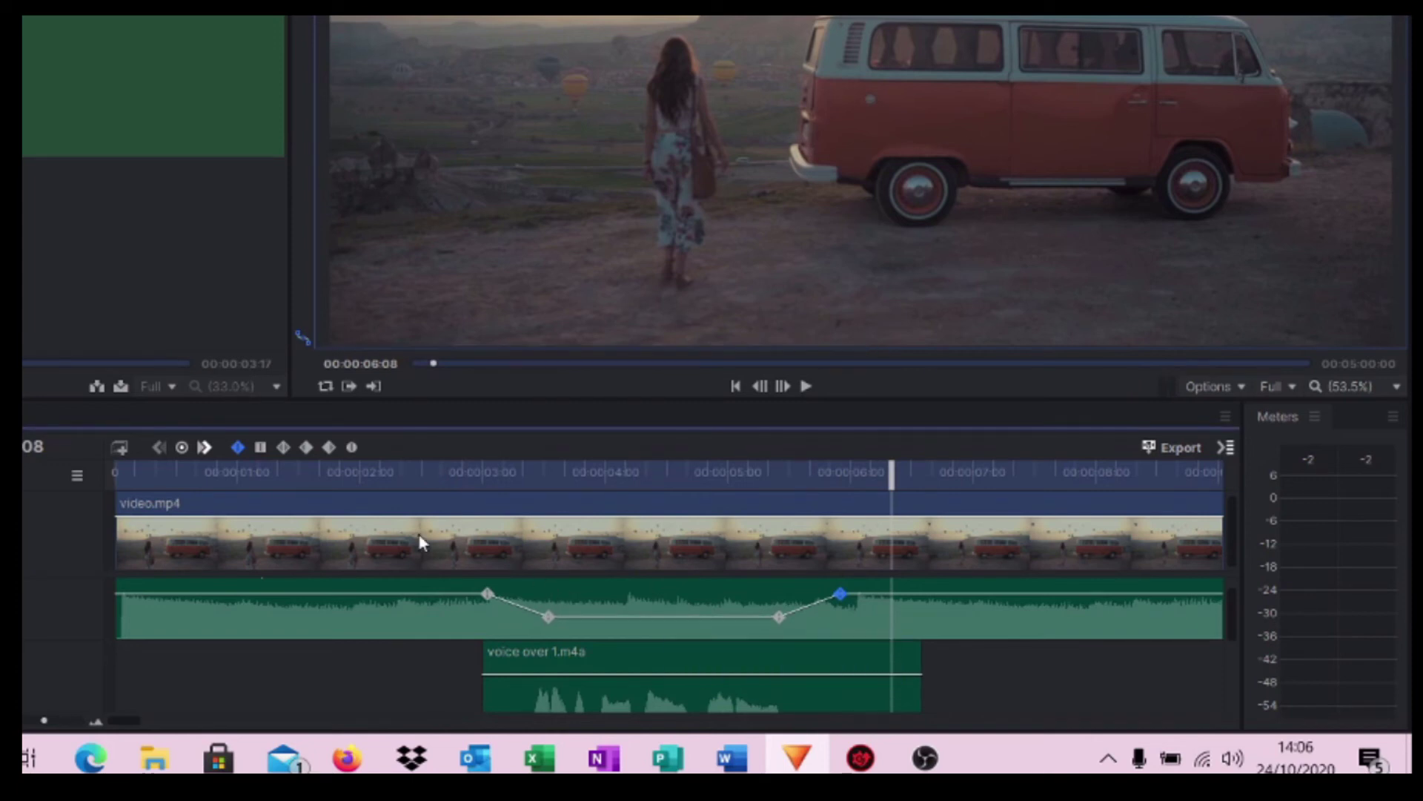
left_click(359, 481)
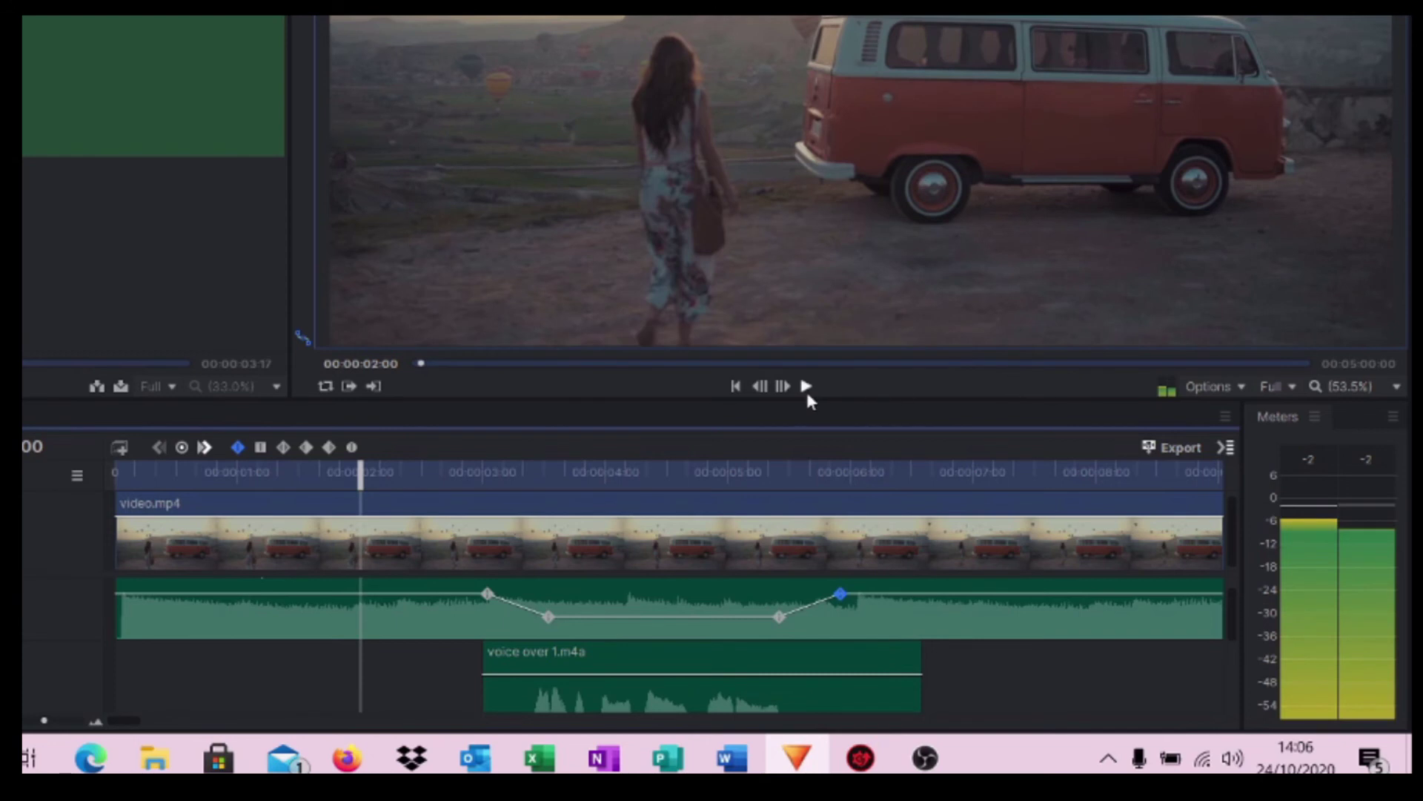
left_click(807, 387)
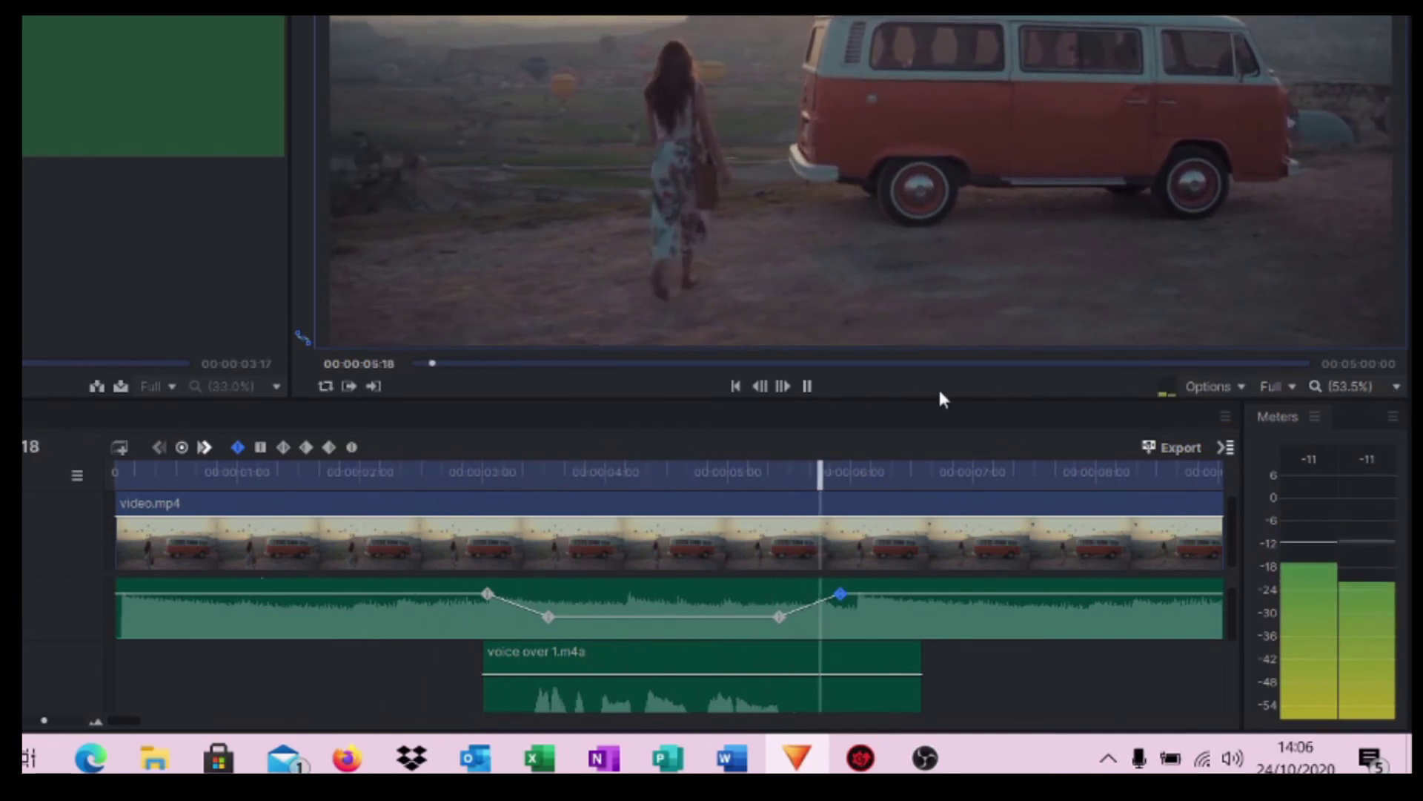
left_click(806, 386)
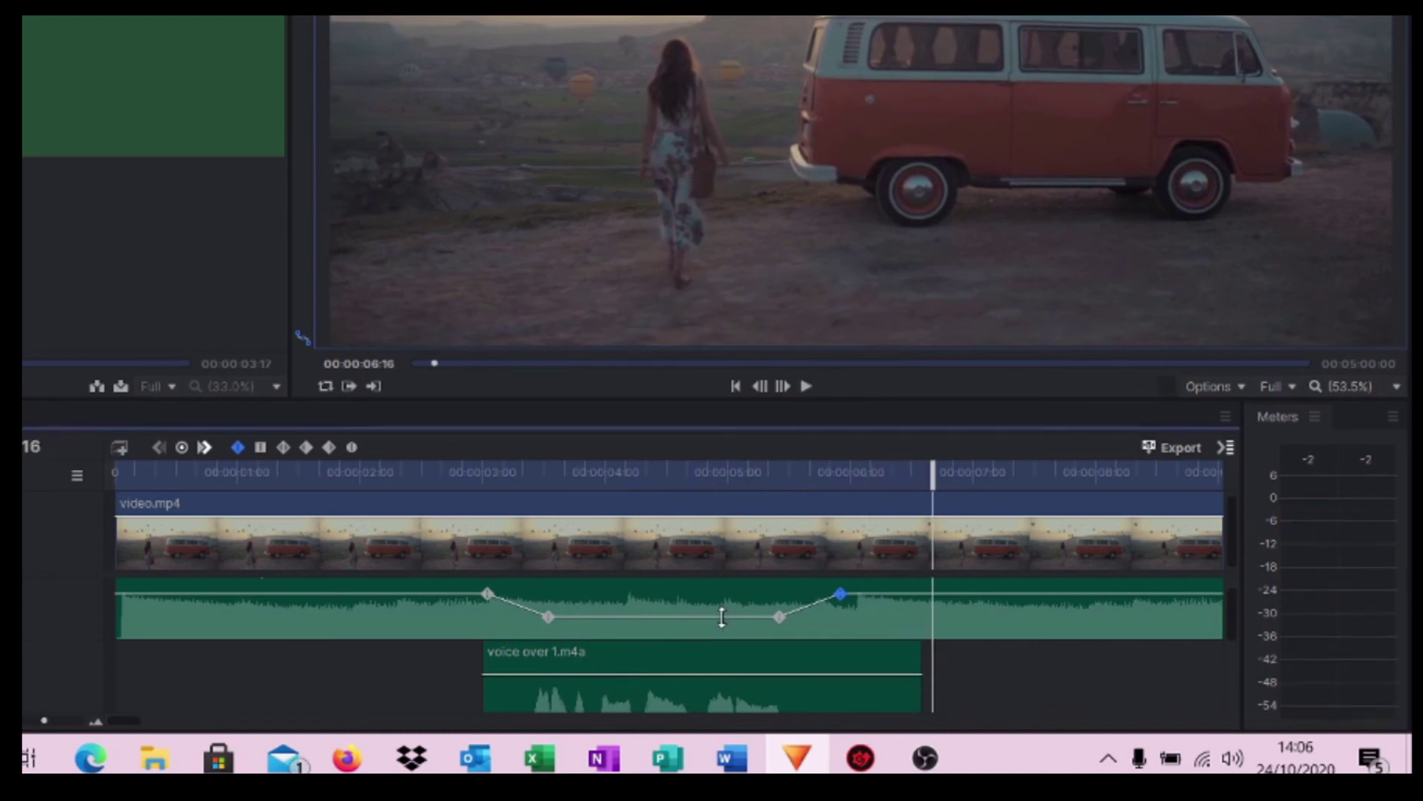
Raise the dipped music slightly to -25.33 and replay from about 2 seconds.
left_click_drag(722, 617, 722, 612)
left_click(421, 482)
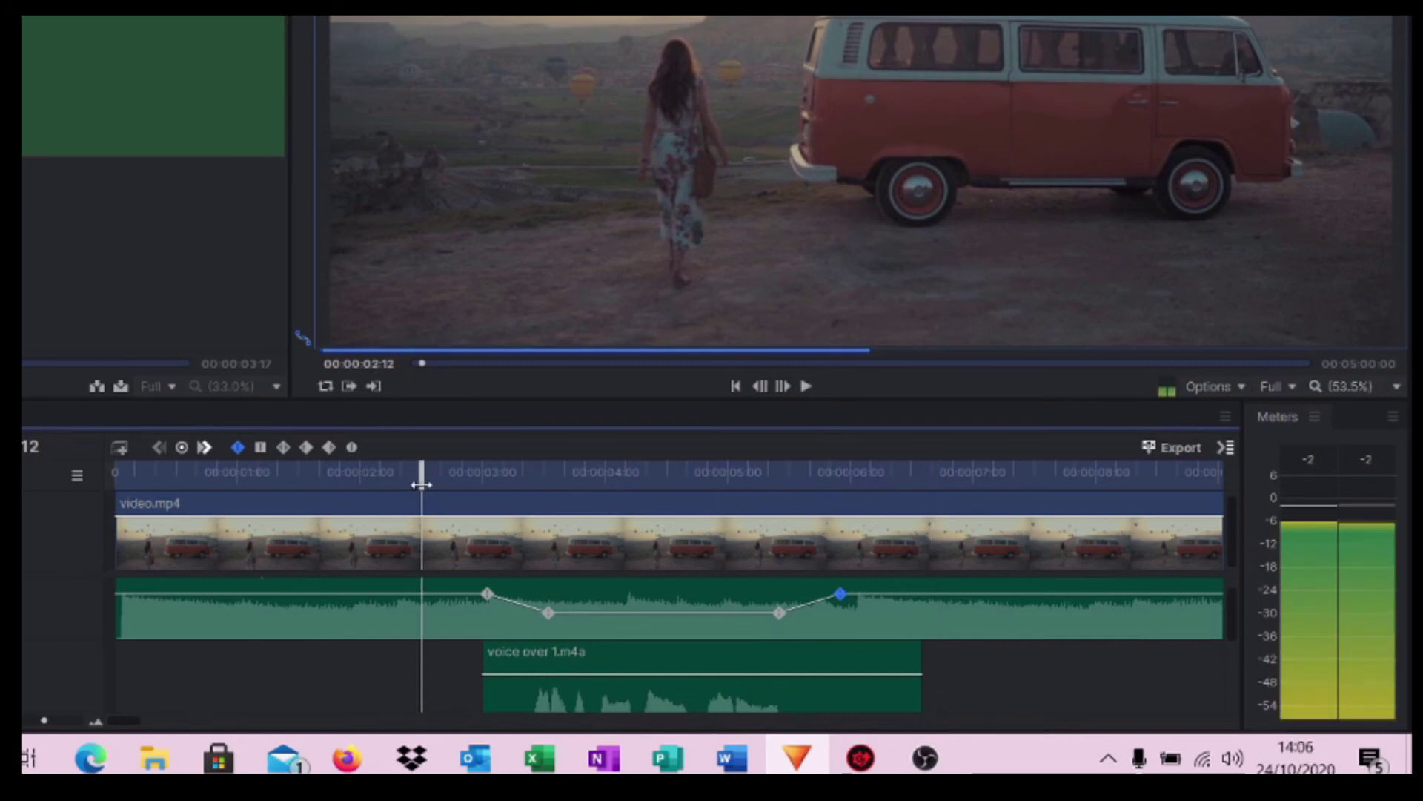
left_click(806, 386)
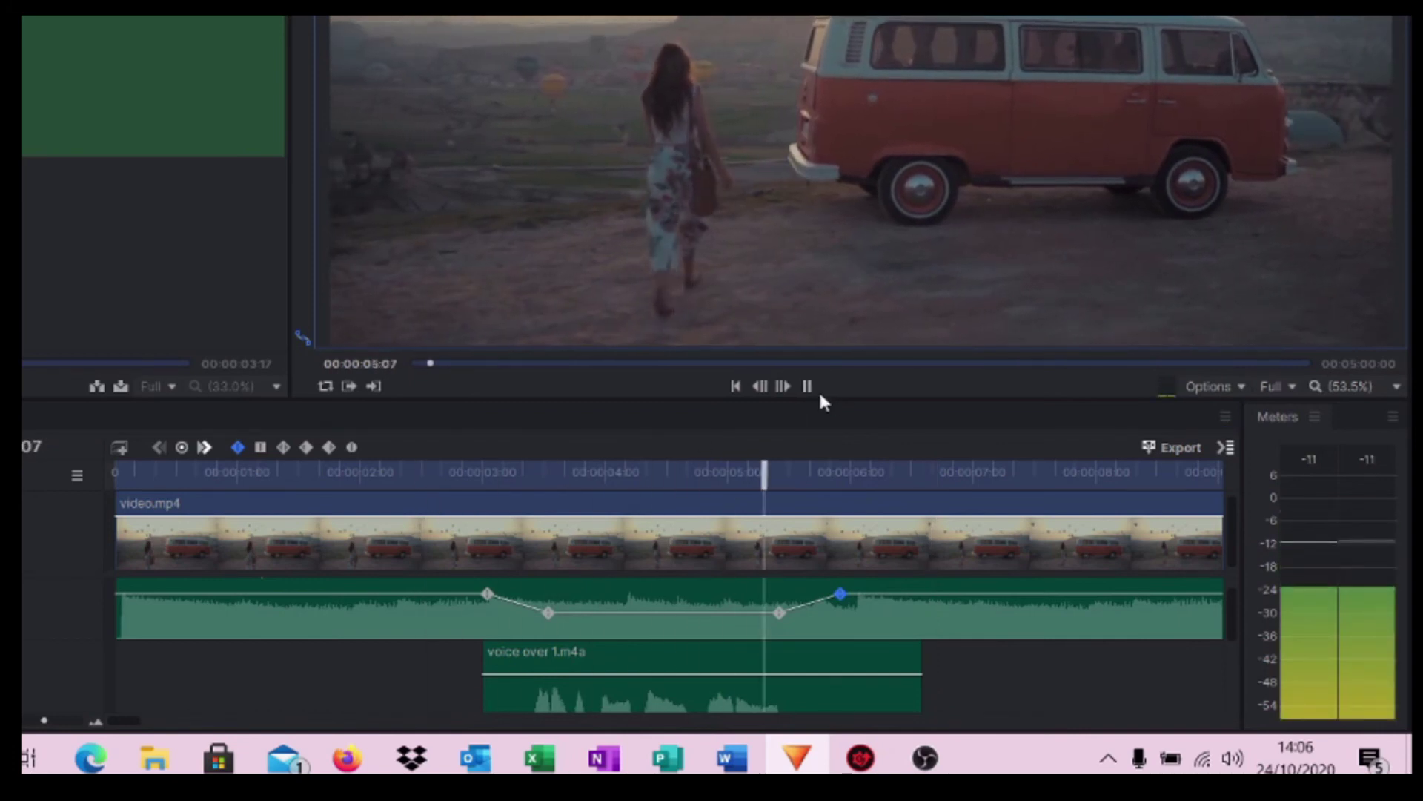
left_click(808, 386)
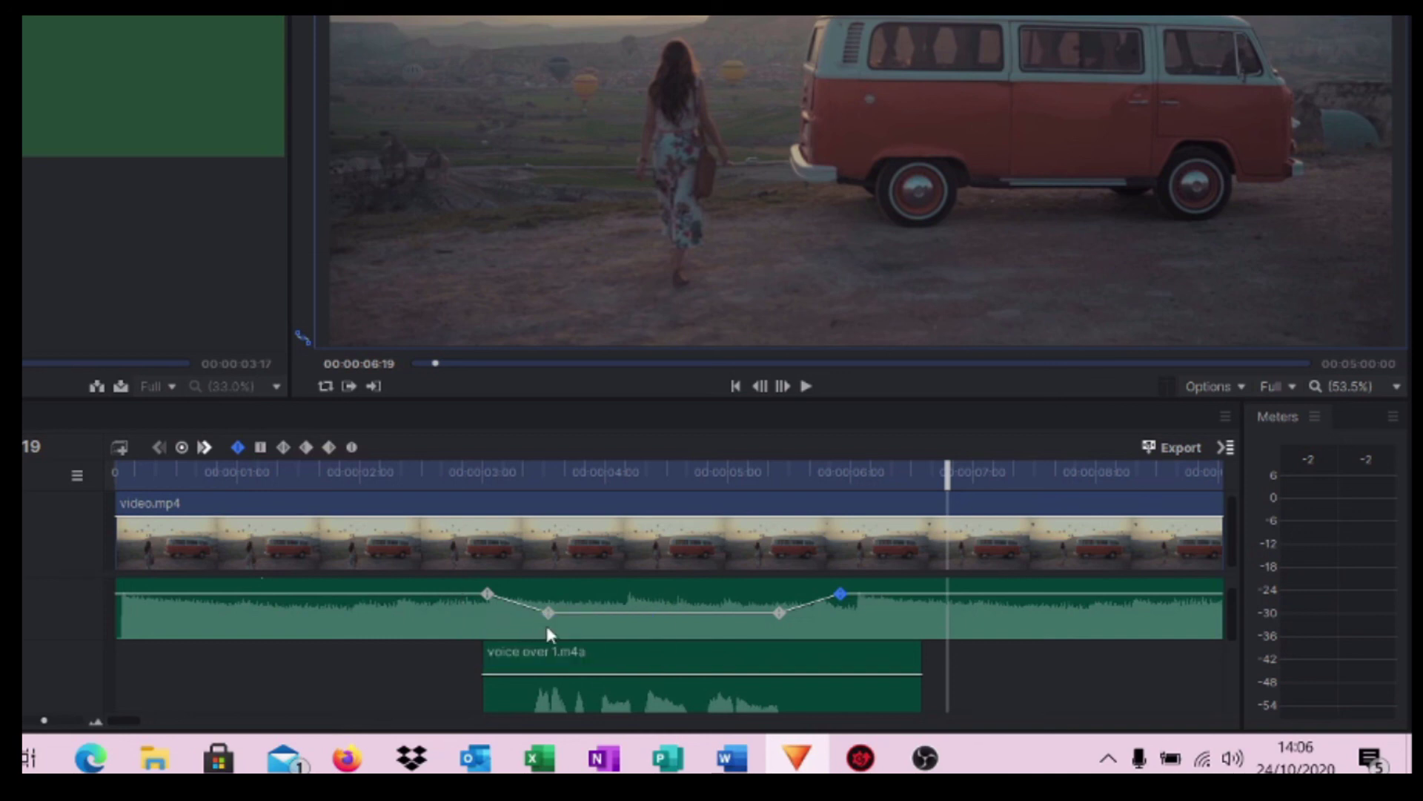
Move the fade-down keyframe earlier to 00:00:02:21 and the fade-up keyframe to 00:00:06:00.
left_click(486, 592)
left_click_drag(483, 590, 462, 591)
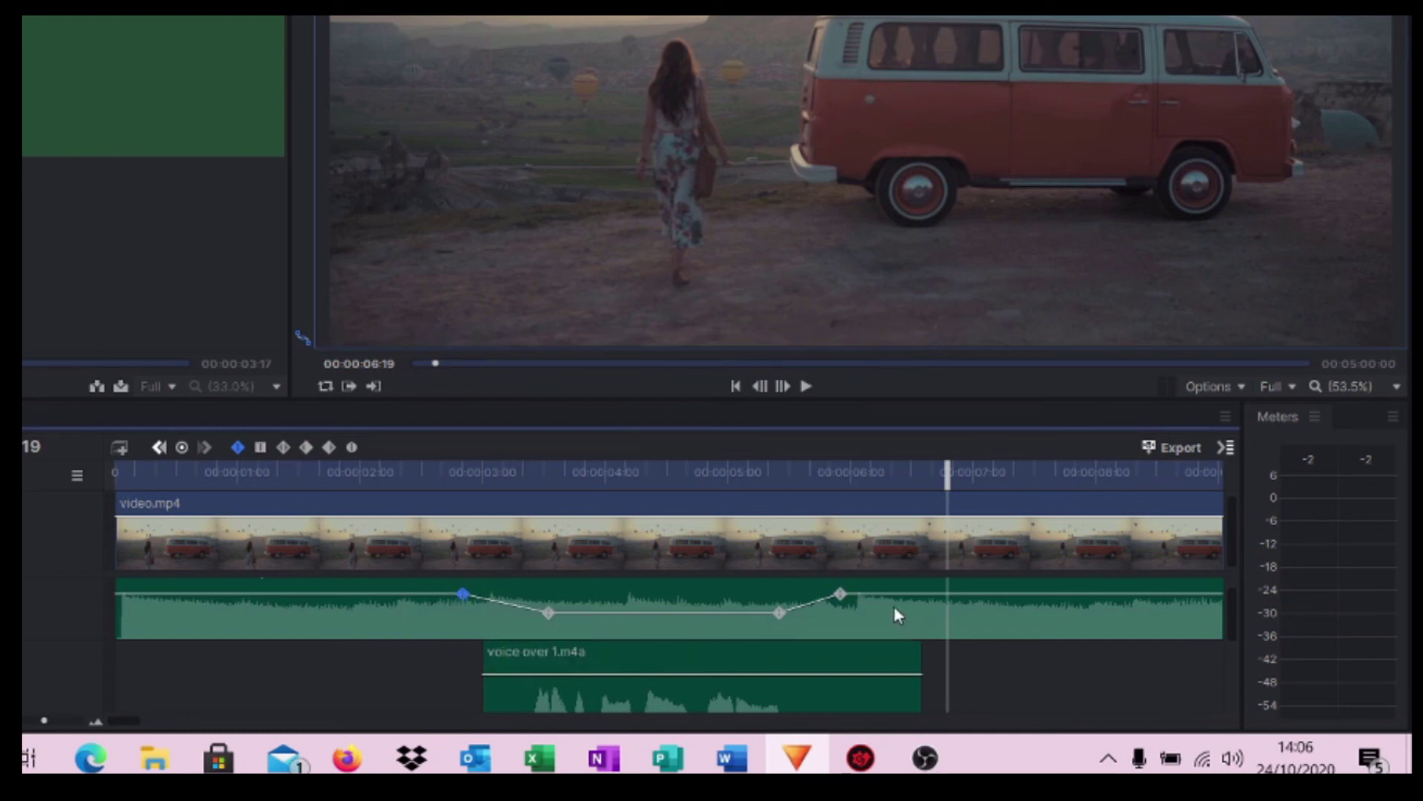
mouse_move(843, 593)
left_click_drag(846, 593, 856, 593)
Play back from about 2 seconds to check the widened dip, then stop.
left_click(395, 475)
left_click(808, 387)
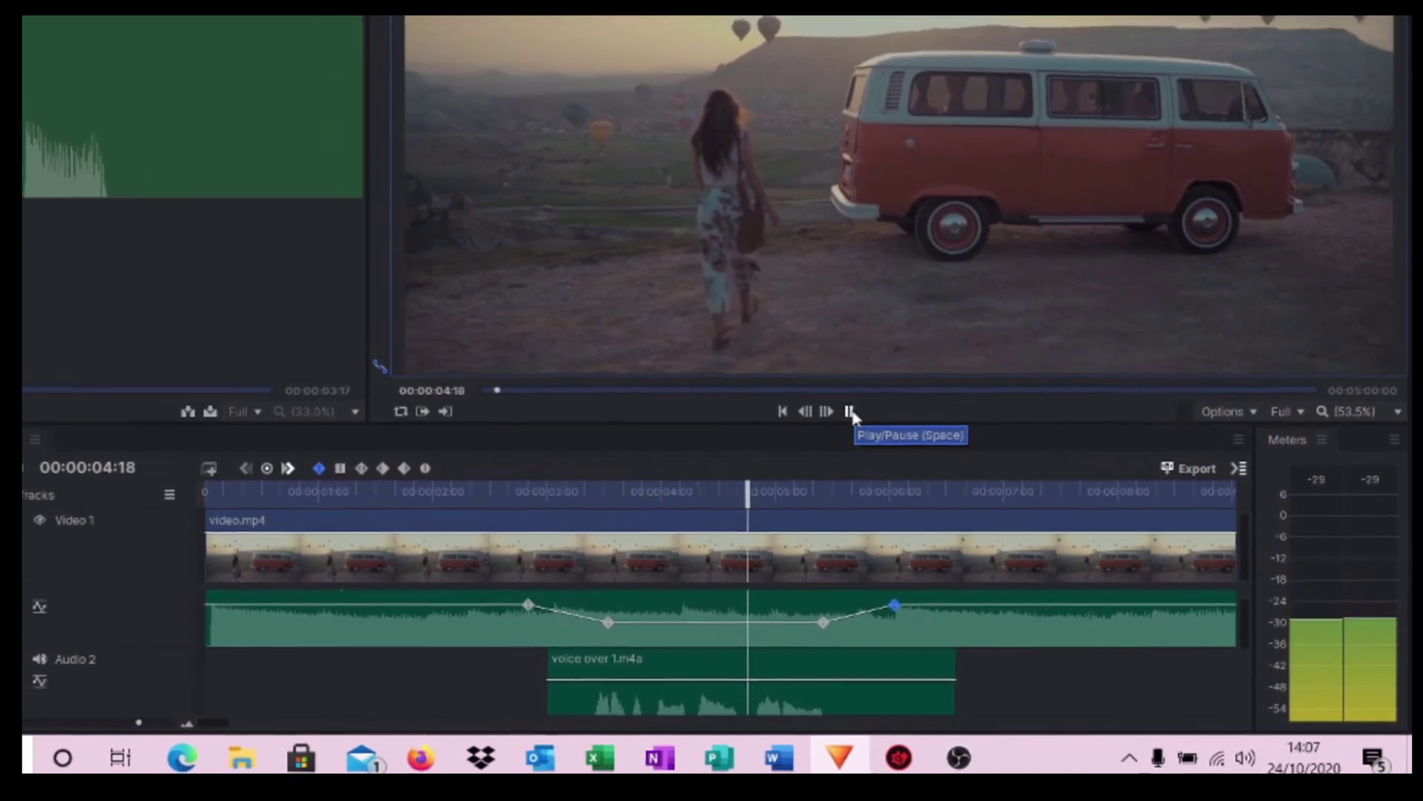
left_click(916, 451)
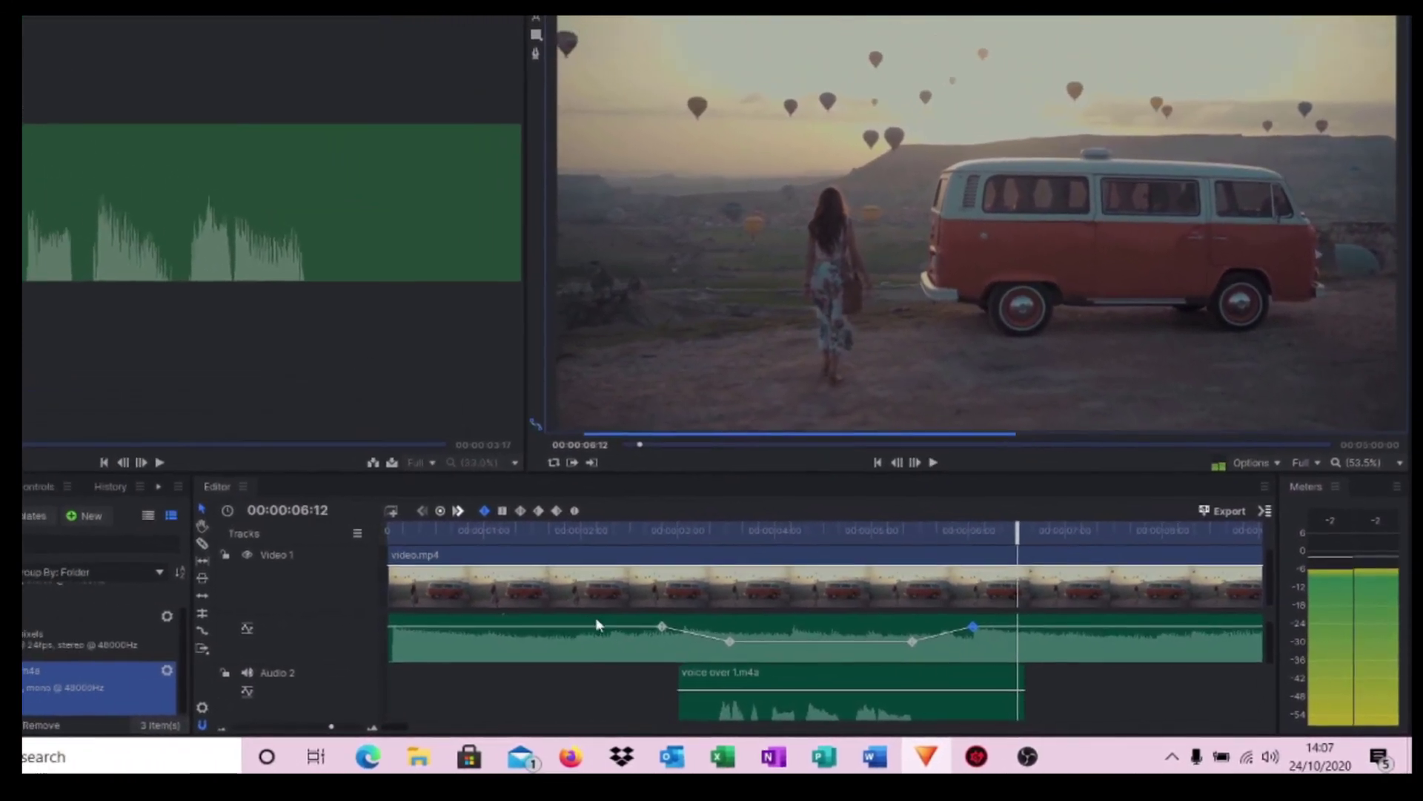